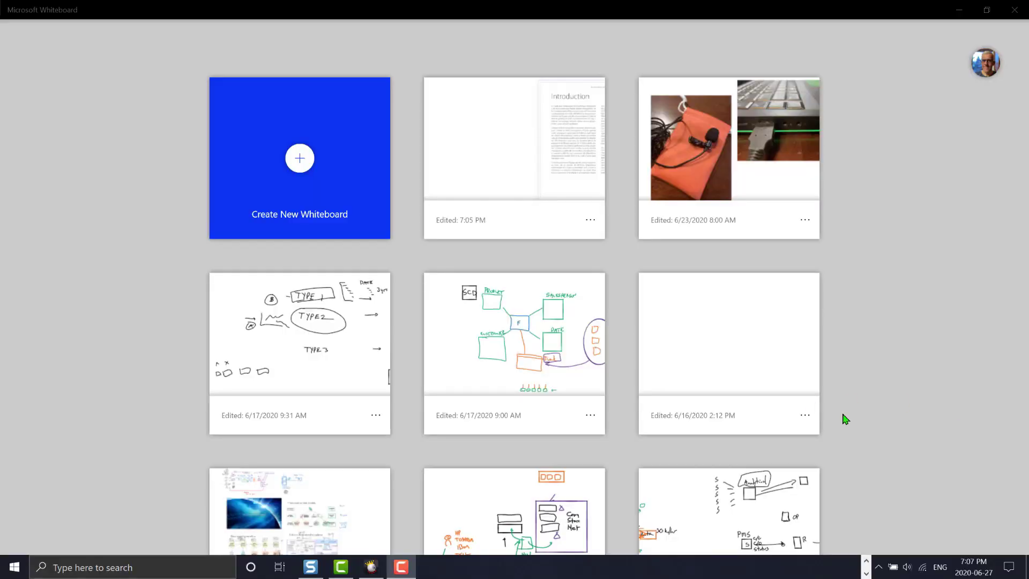
Step: Start a blank whiteboard, scroll the Teacher Policy guide PDF to its Introduction, and minimize the browser
click(296, 162)
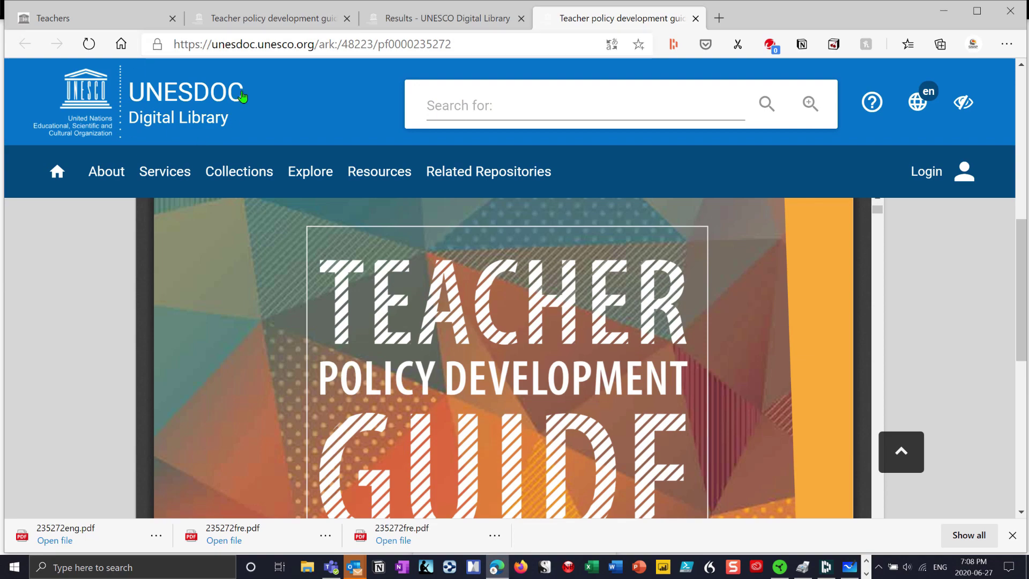
mouse_move(239, 172)
scroll(439, 259, down, 3)
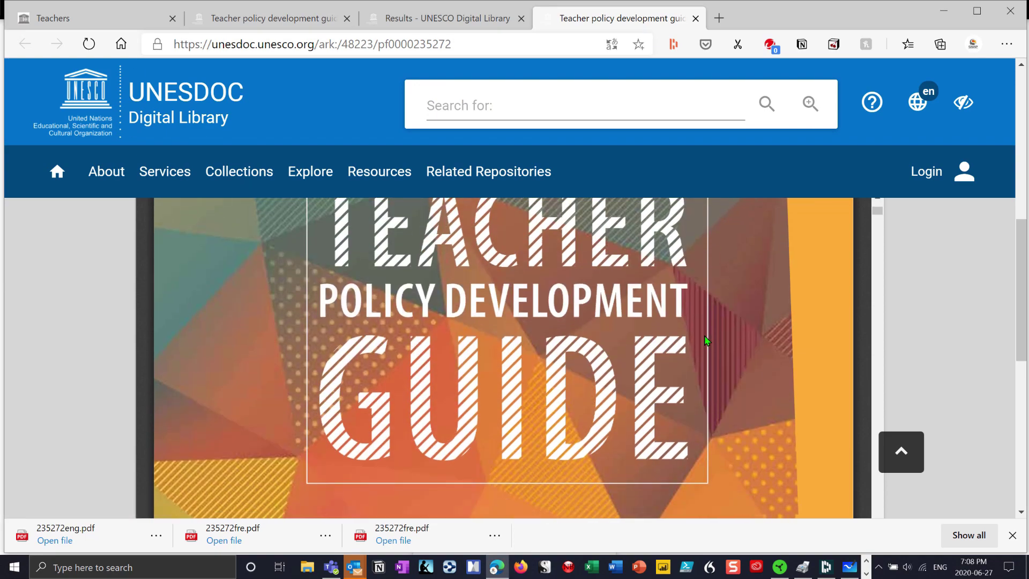
scroll(434, 360, down, 10)
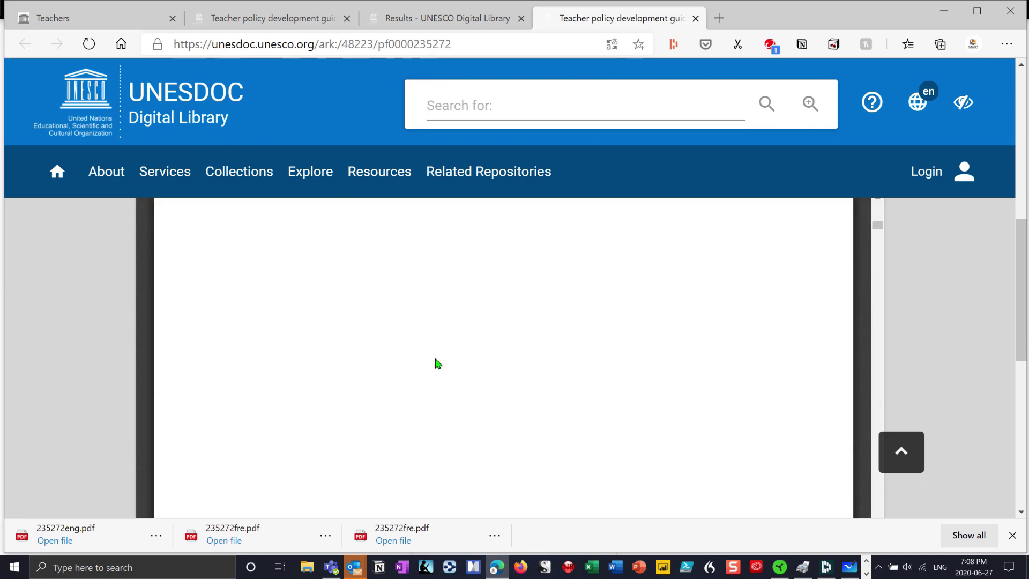
scroll(436, 363, down, 10)
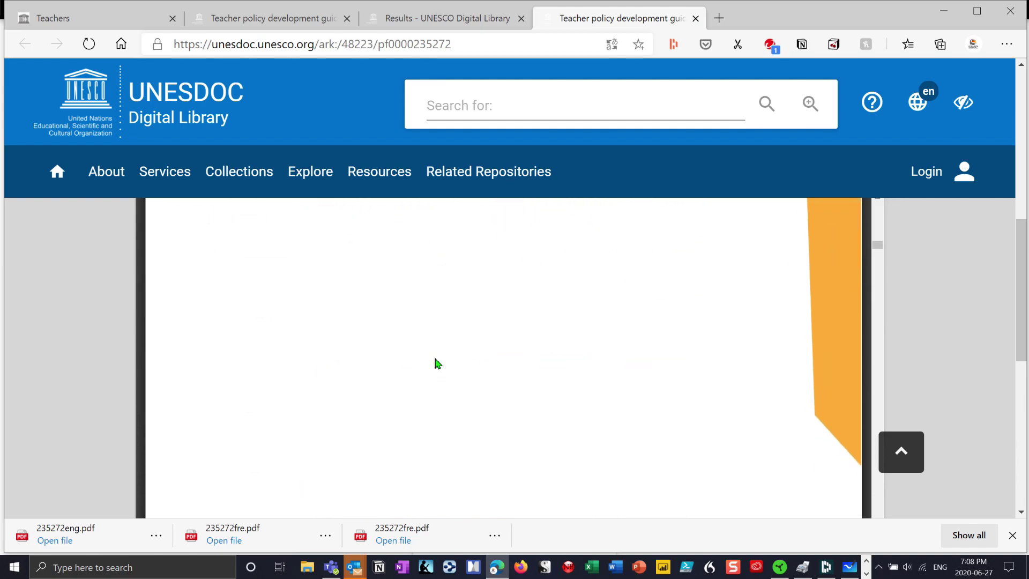
scroll(435, 357, down, 10)
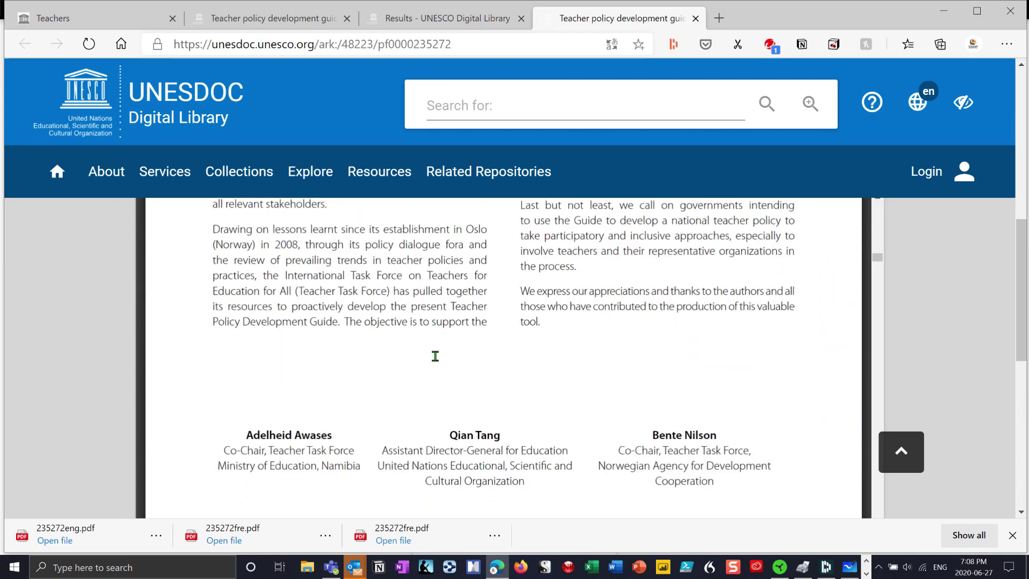
scroll(435, 363, down, 10)
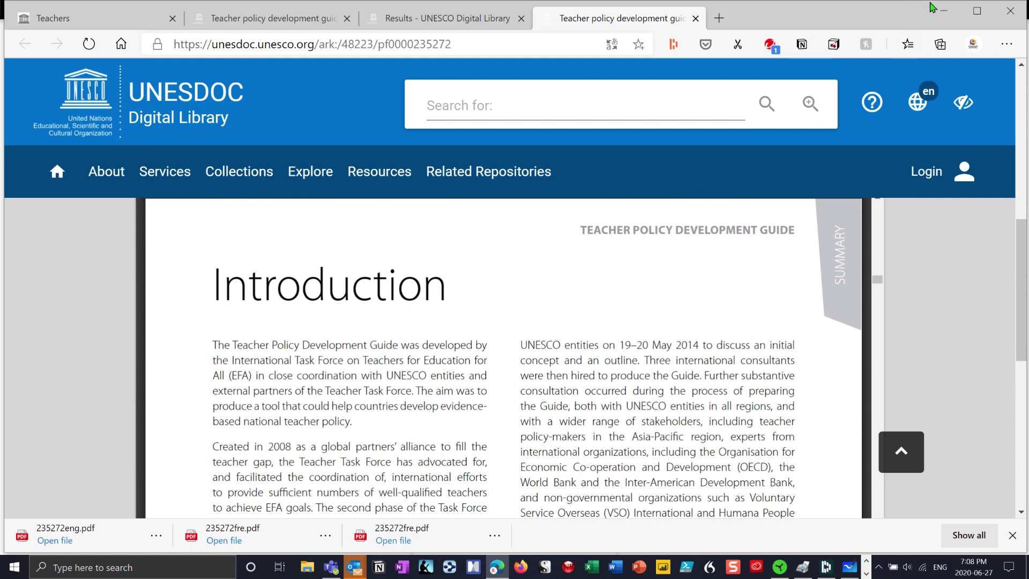
click(943, 11)
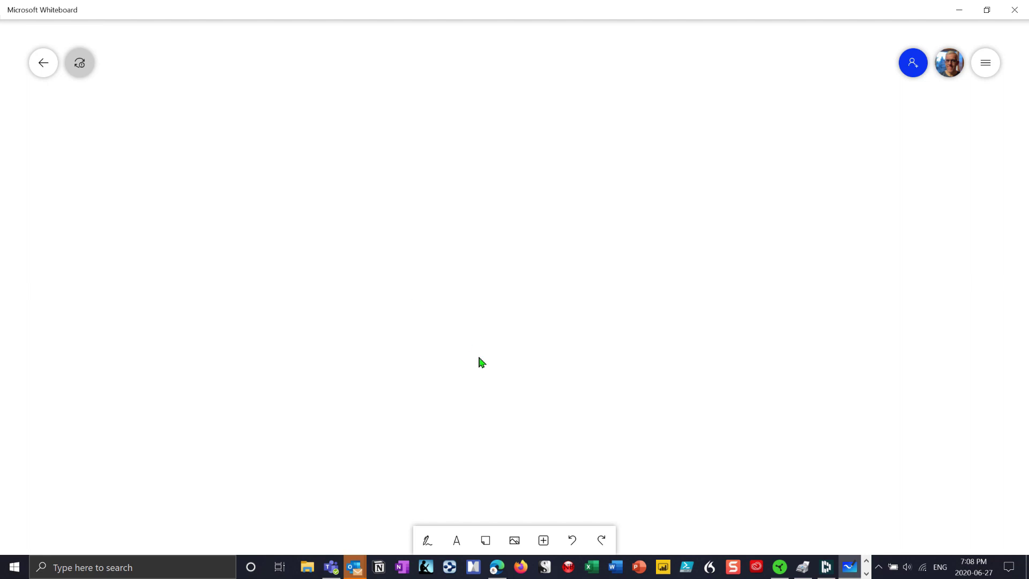
Step: Choose Insert > PDF on the toolbar to open the PDF file picker
click(544, 540)
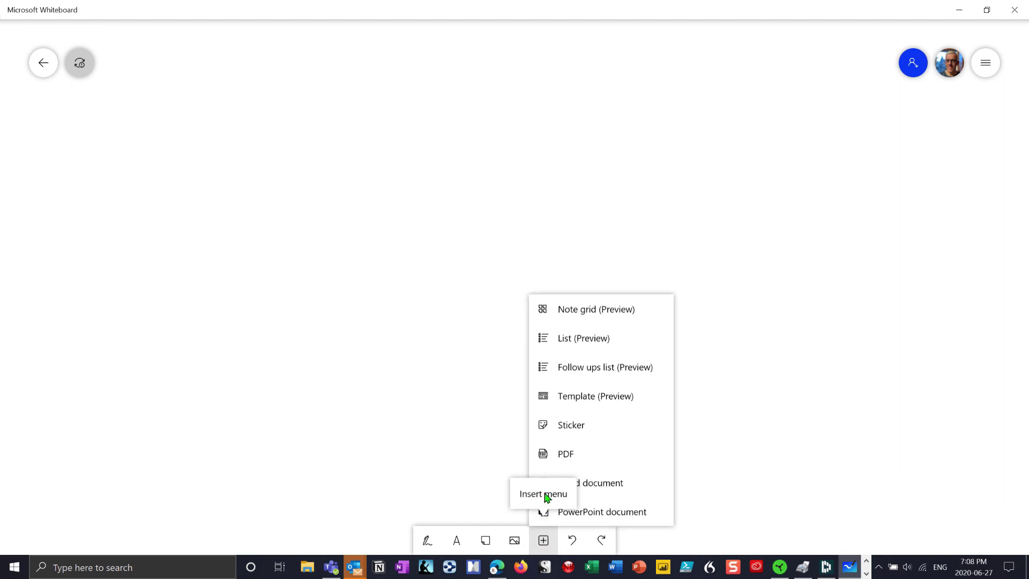
click(557, 460)
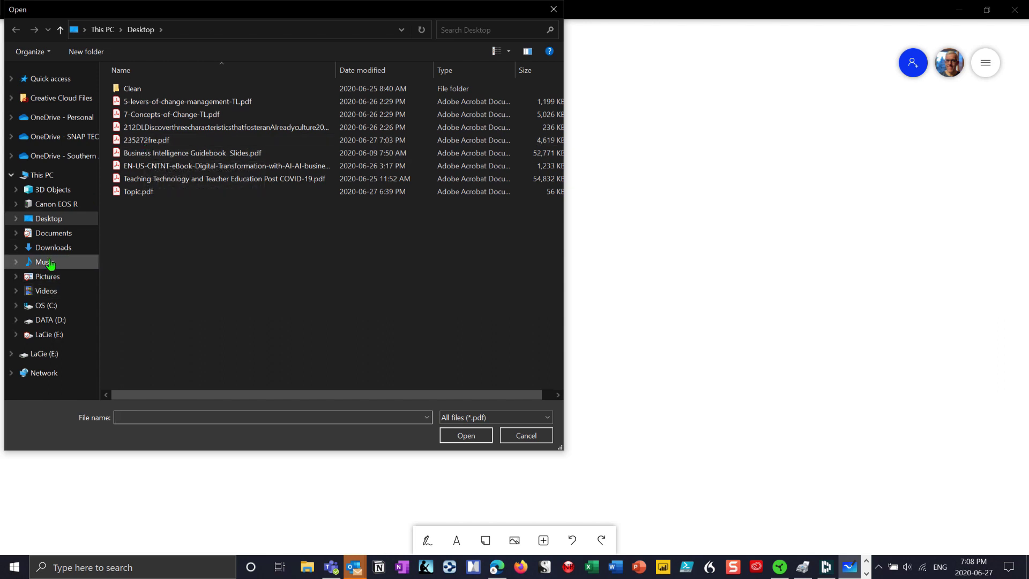
Step: Insert page 20, the nine key dimensions page of 235272eng.pdf from Downloads, onto the board
click(51, 247)
double_click(140, 103)
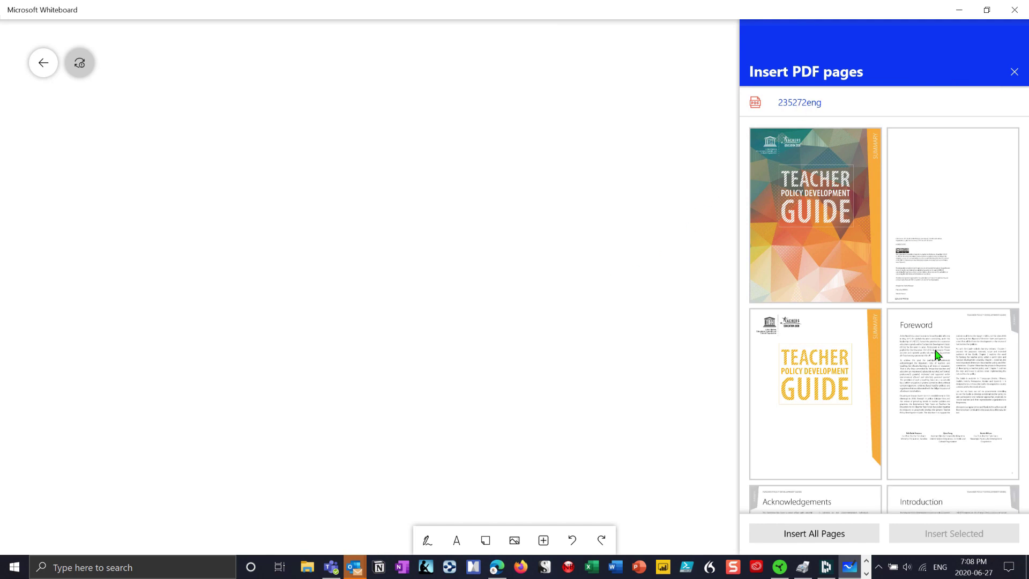
scroll(936, 353, down, 5)
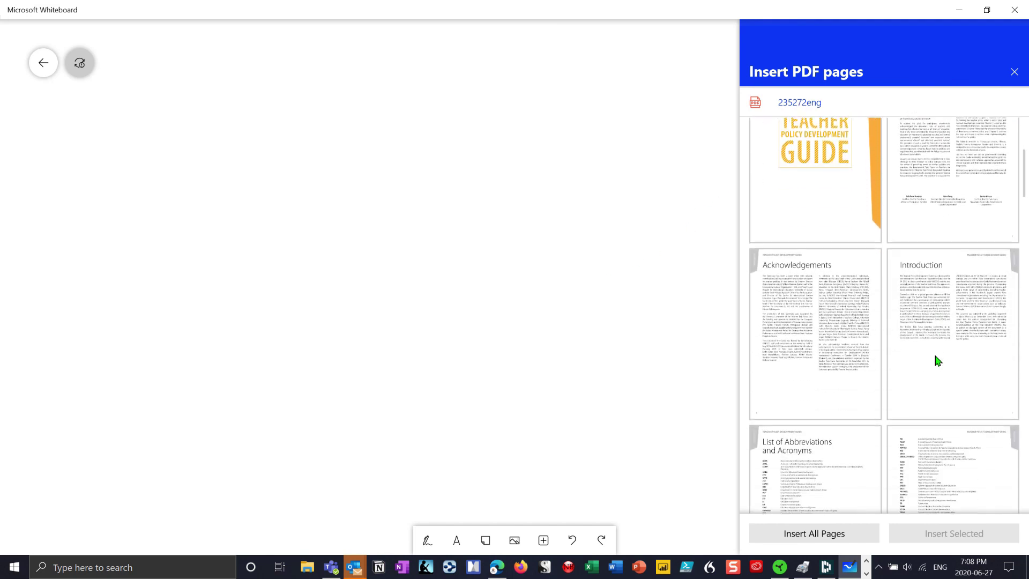
scroll(910, 389, down, 6)
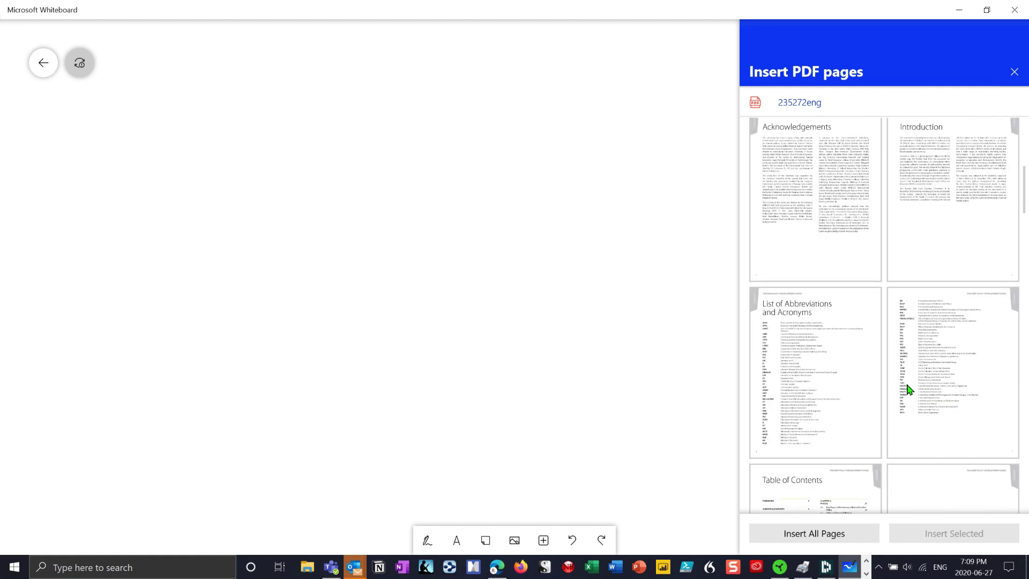
scroll(910, 389, down, 6)
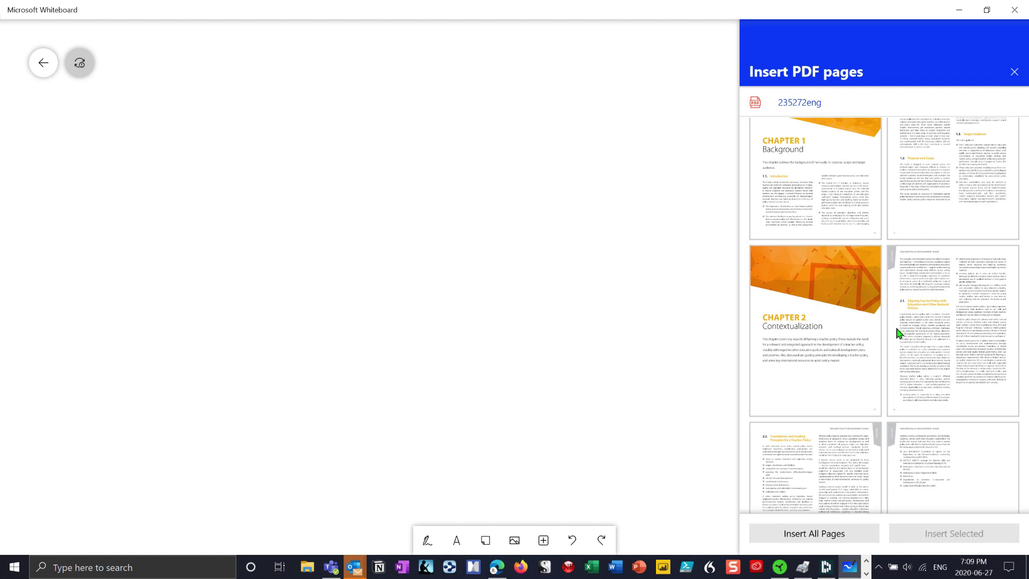
scroll(896, 327, down, 4)
scroll(899, 333, down, 1)
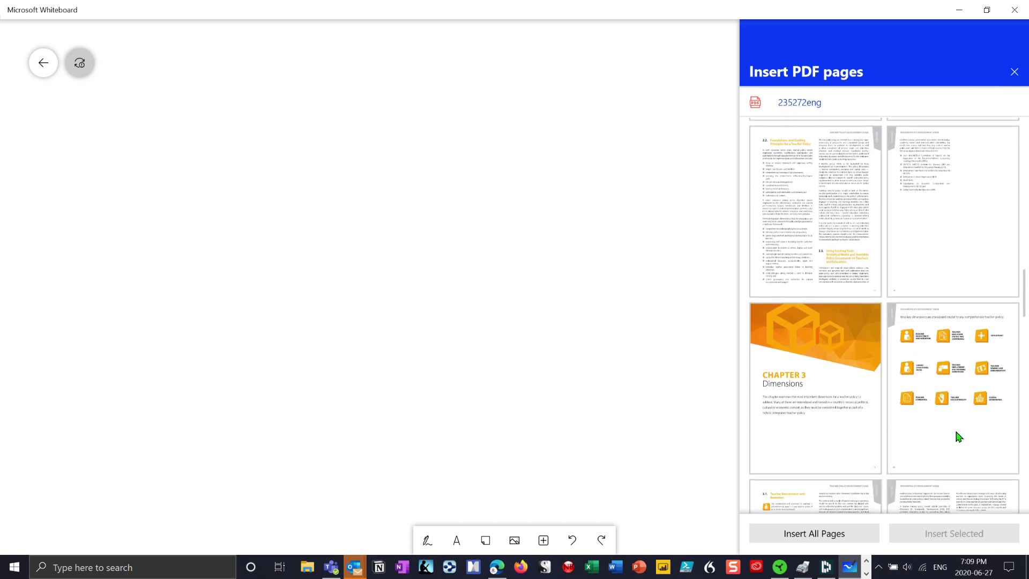
click(952, 372)
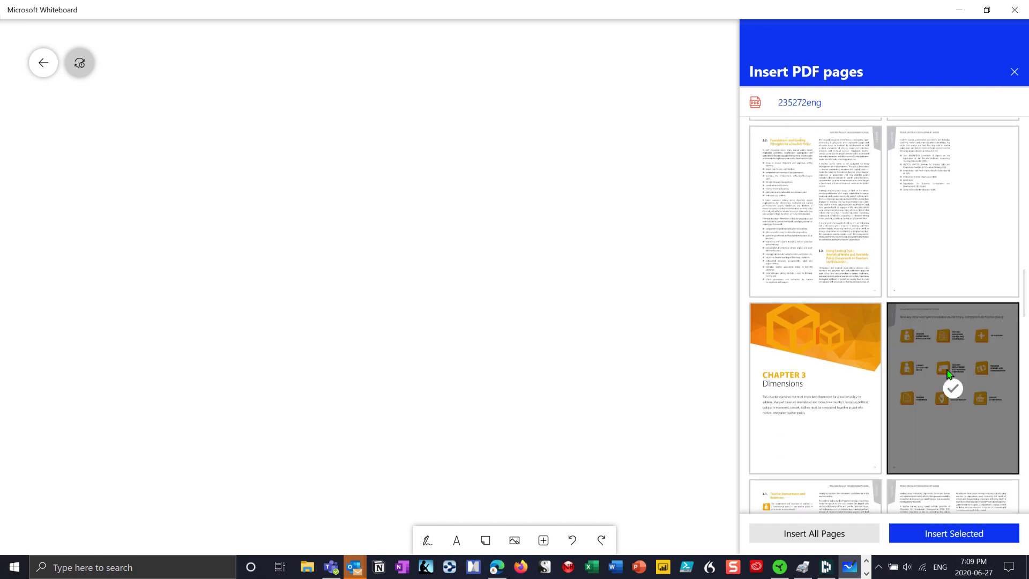
click(946, 535)
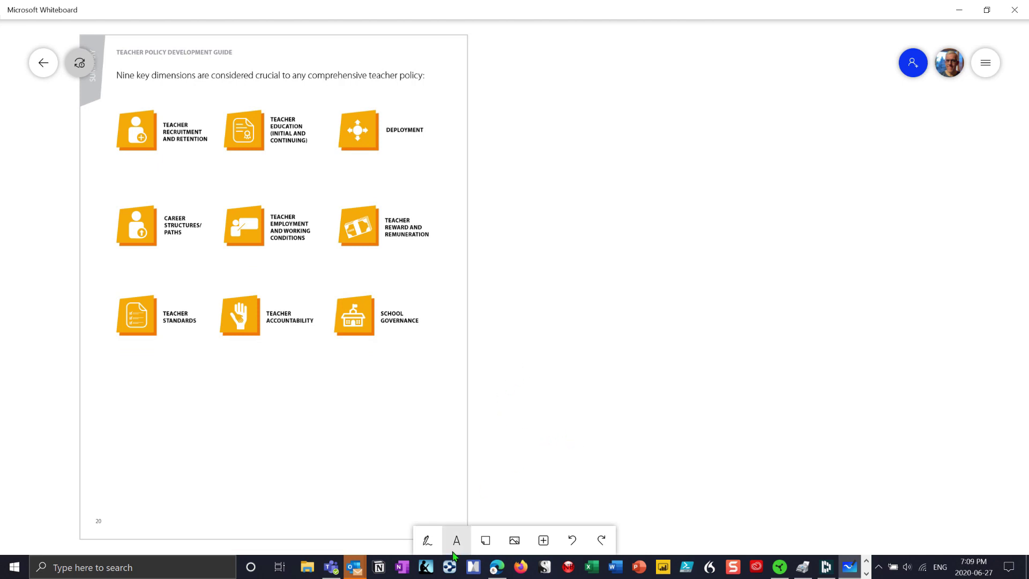
Step: Leave inking mode and drag the inserted page 20 down and to the right
click(428, 542)
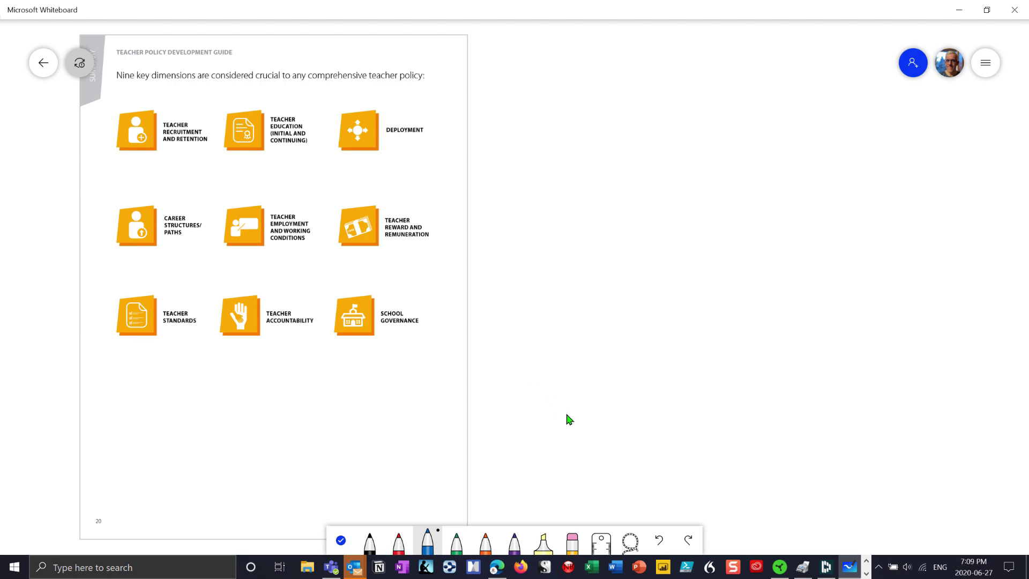
click(340, 540)
drag(504, 442, 716, 470)
scroll(653, 427, down, 2)
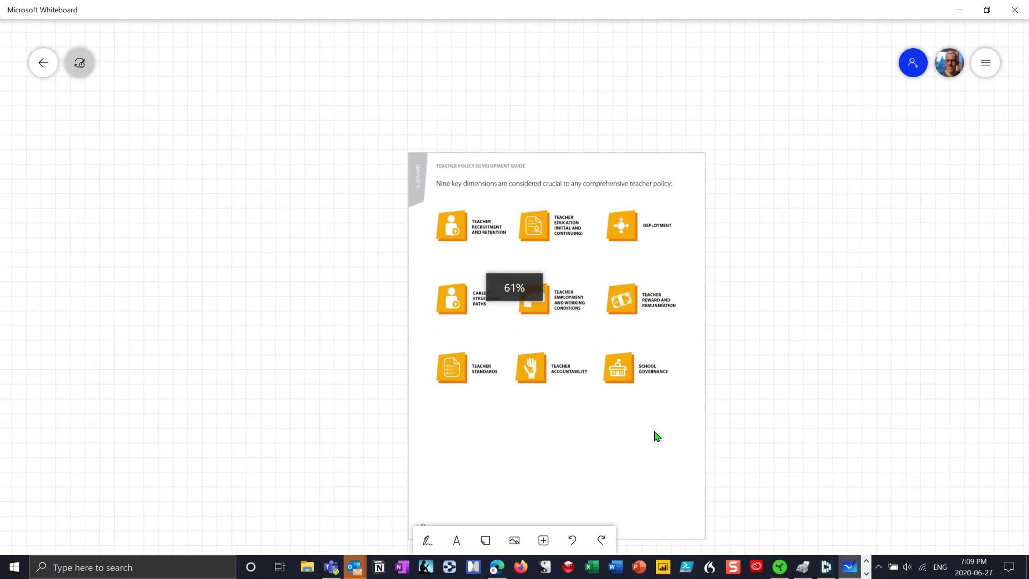
scroll(653, 428, up, 6)
scroll(653, 431, up, 2)
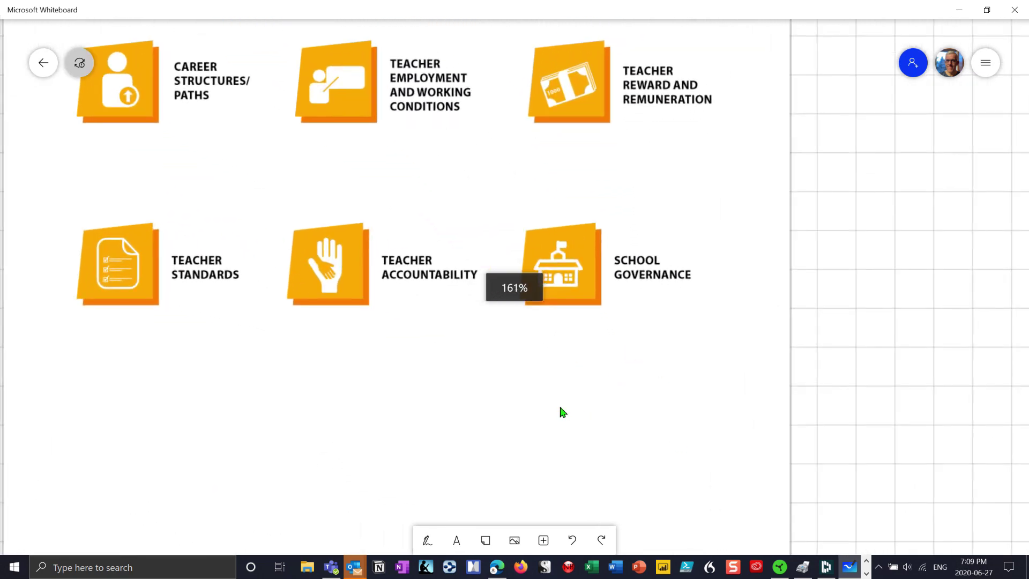
drag(563, 413, 700, 540)
drag(804, 429, 659, 285)
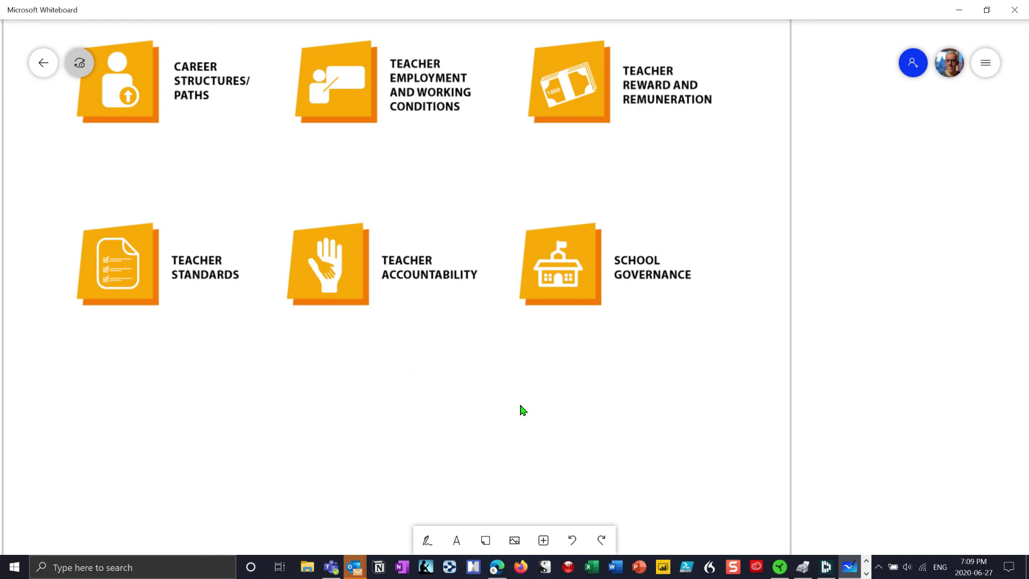
drag(520, 407, 655, 485)
drag(574, 269, 589, 382)
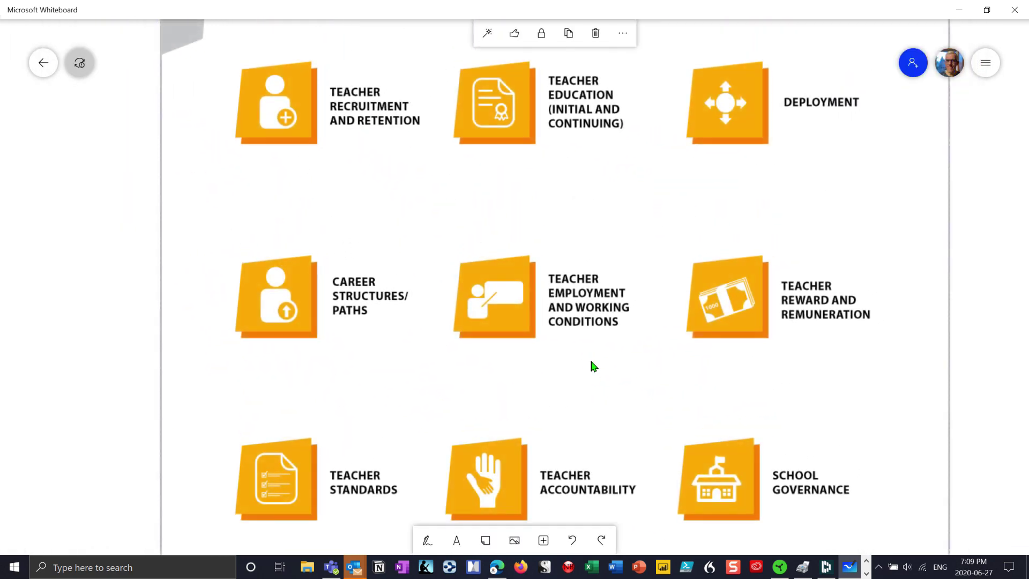
Step: Draw four blue pen strokes in the page's left margin
click(427, 541)
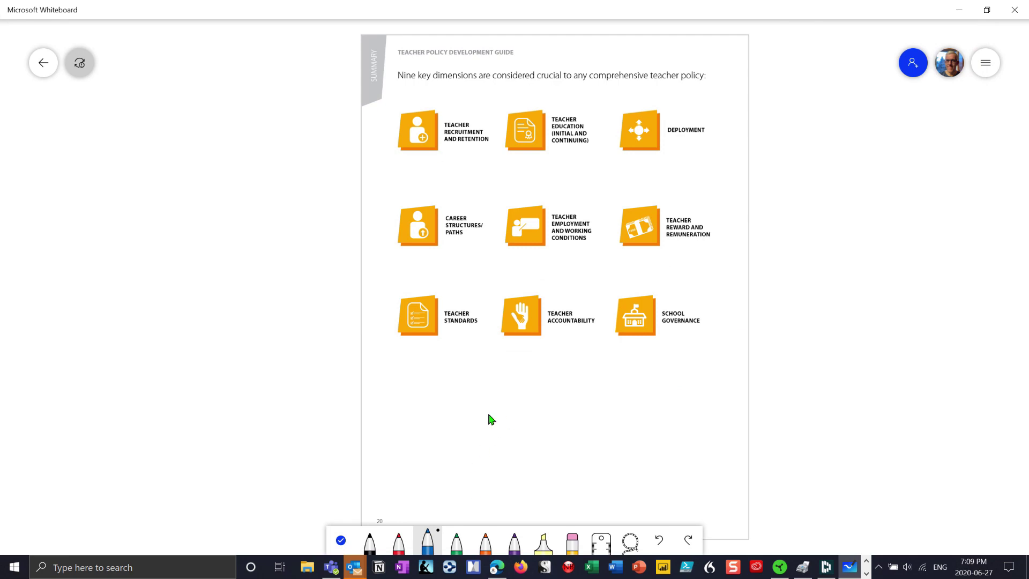
scroll(488, 416, up, 5)
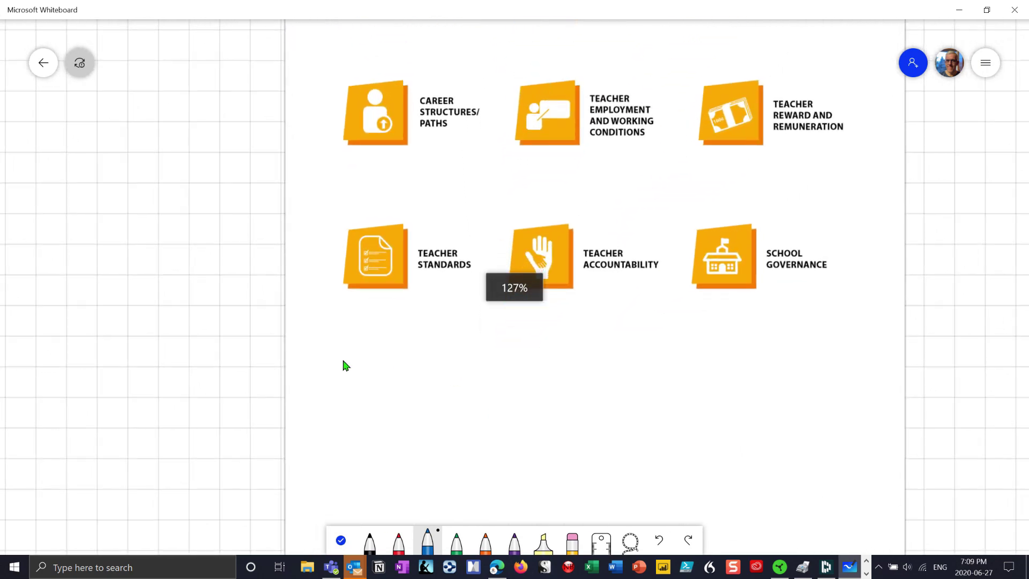
drag(211, 329, 218, 395)
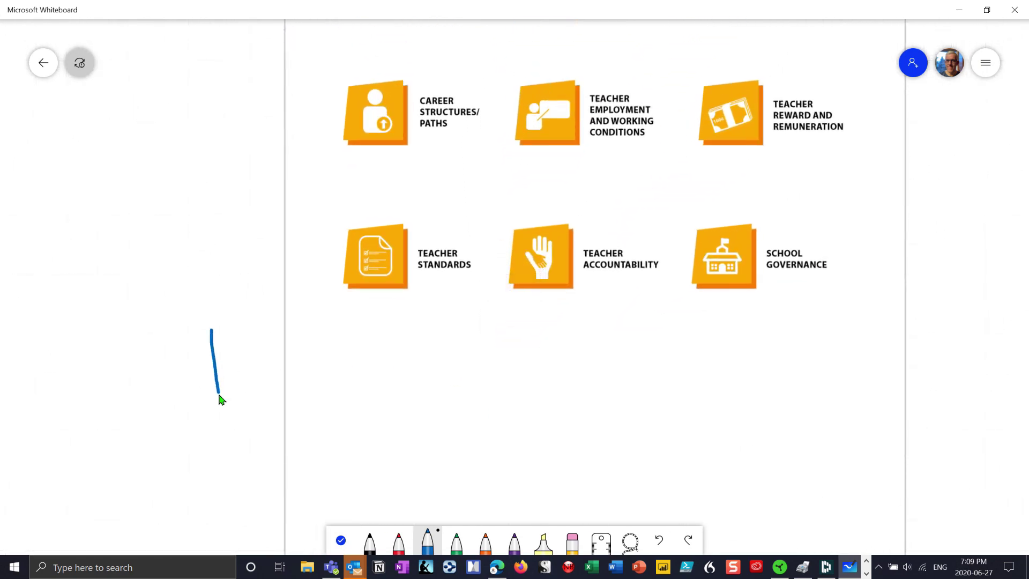
drag(201, 234, 193, 329)
drag(240, 266, 229, 486)
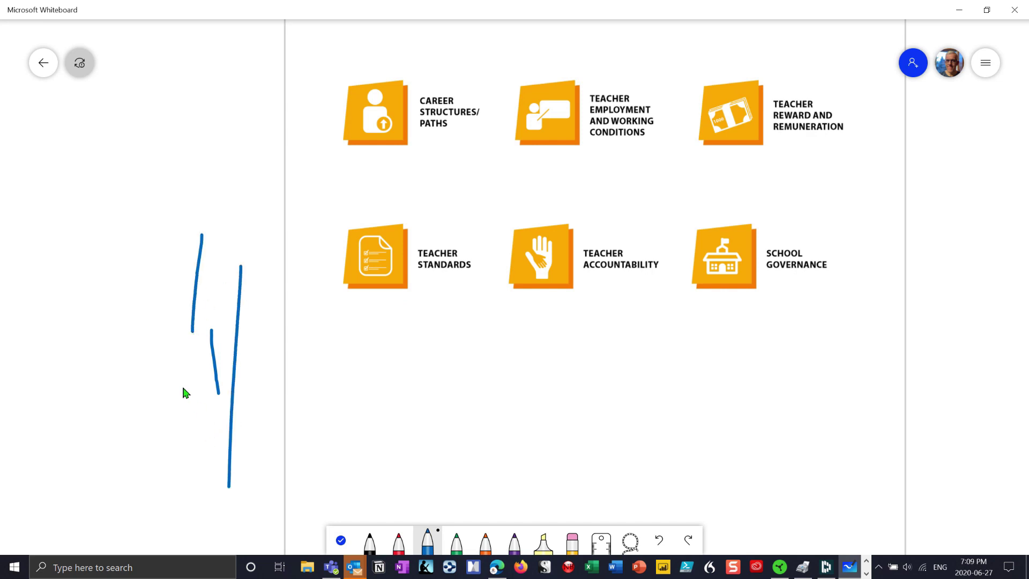
drag(181, 386, 170, 486)
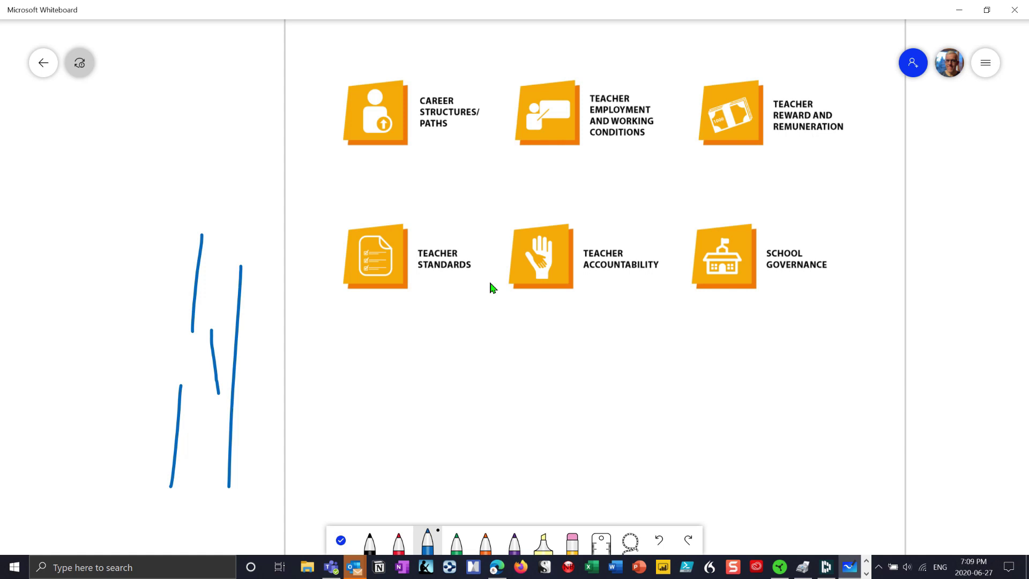
Step: Circle Teacher Standards and mark under STANDARDS in orange ink
click(483, 541)
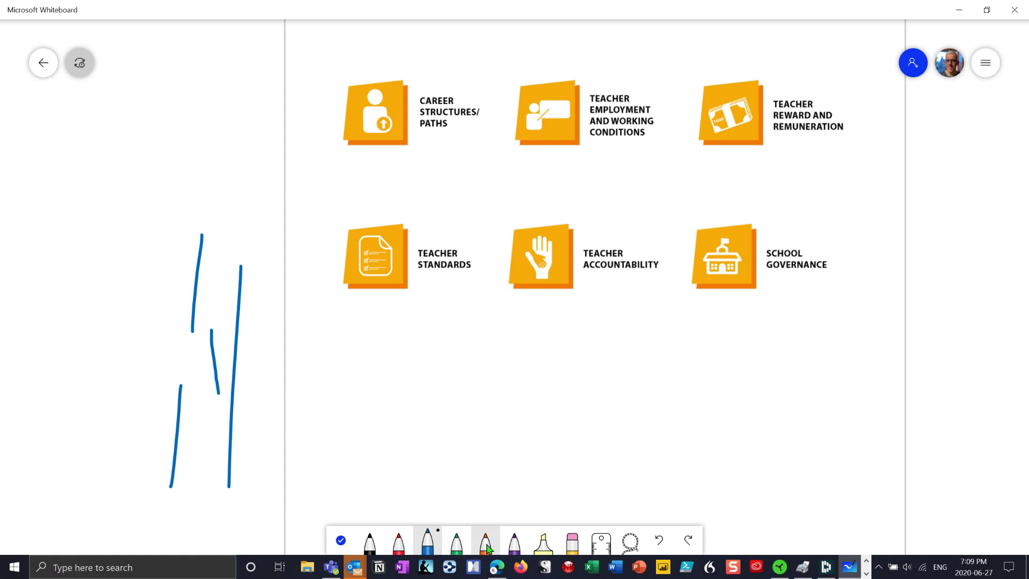
mouse_move(397, 214)
mouse_down()
mouse_move(351, 269)
mouse_move(428, 223)
mouse_move(390, 210)
mouse_up()
drag(452, 259, 460, 290)
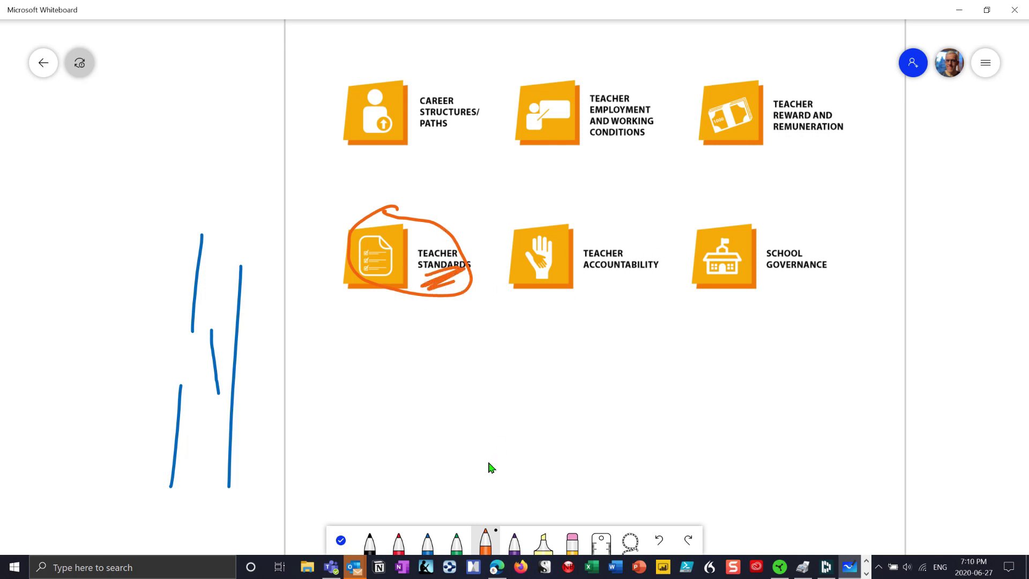
Step: In blue, underline Teacher Accountability with note '1hr.' and double-underline Governance with '3day'
click(427, 541)
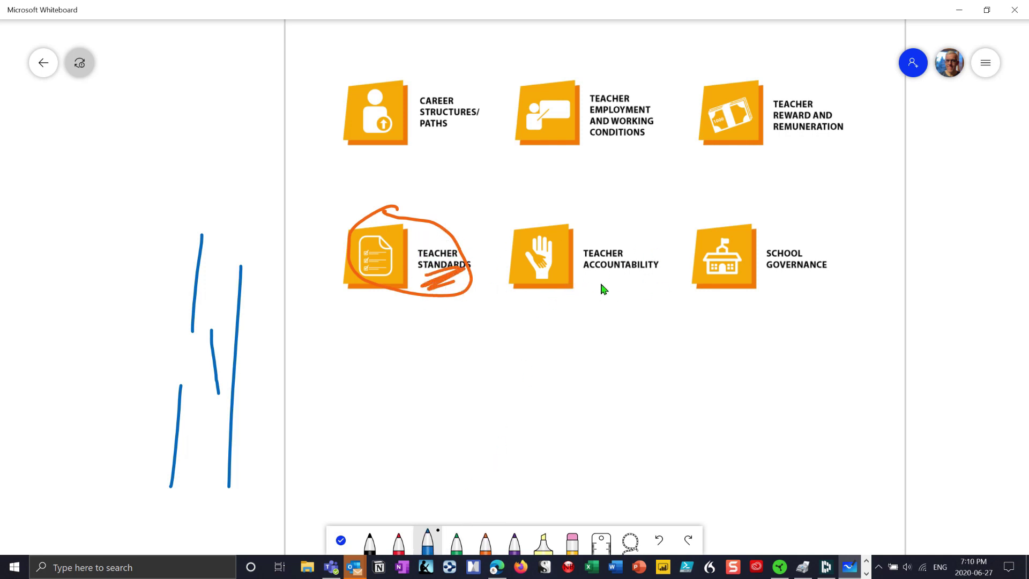
drag(584, 284, 657, 285)
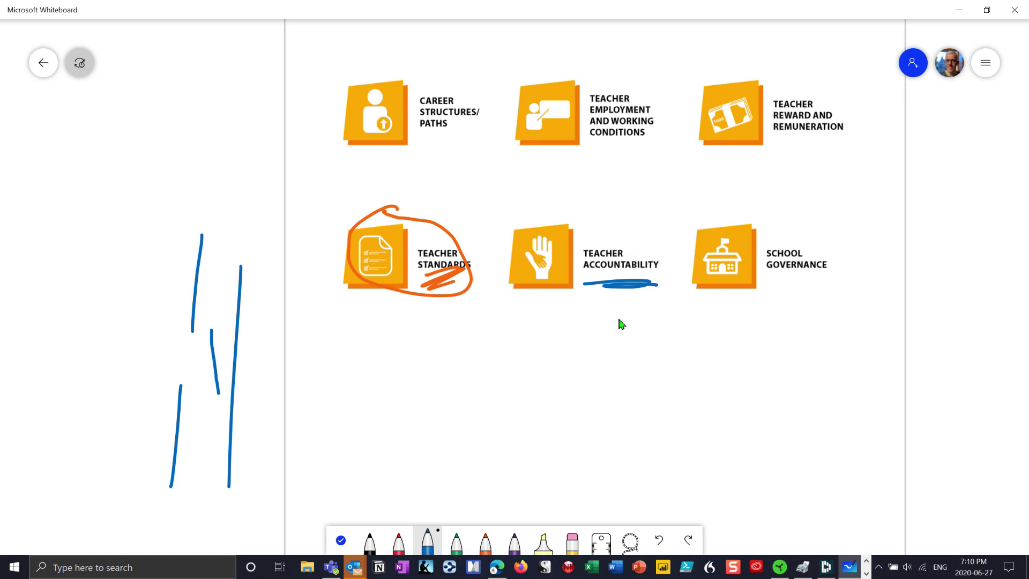
mouse_move(610, 312)
mouse_down()
mouse_move(607, 328)
mouse_move(650, 319)
mouse_up()
click(638, 327)
click(654, 326)
drag(791, 276, 818, 276)
drag(793, 283, 818, 282)
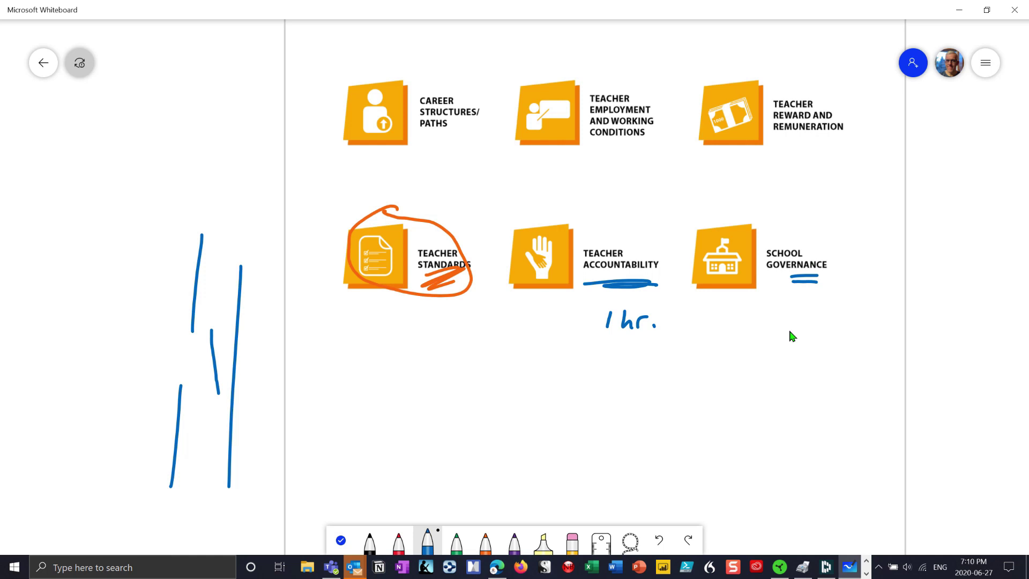
drag(818, 318, 836, 338)
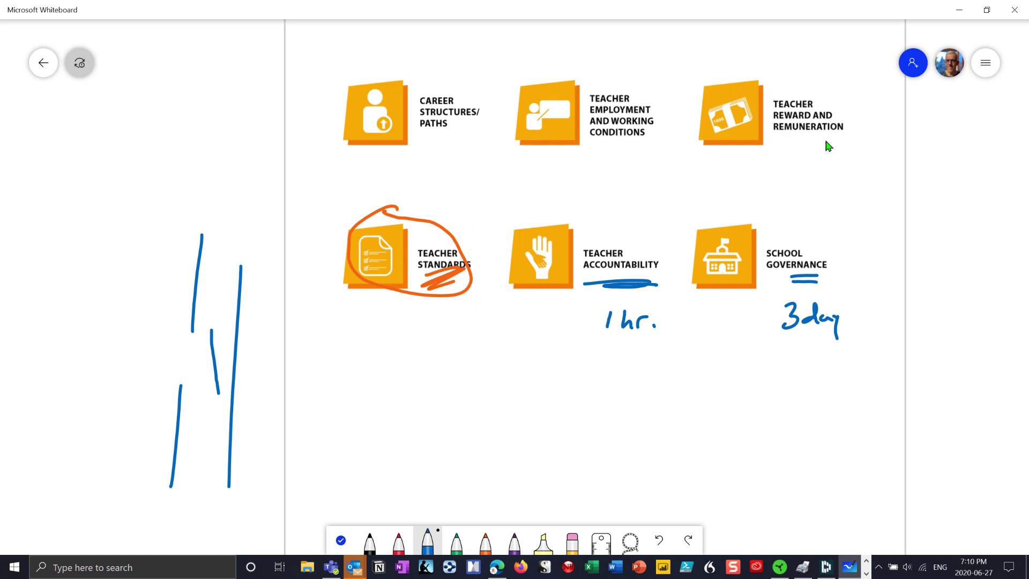
Step: Open and close the board settings, then draw a small blue circle below Teacher Standards
click(987, 64)
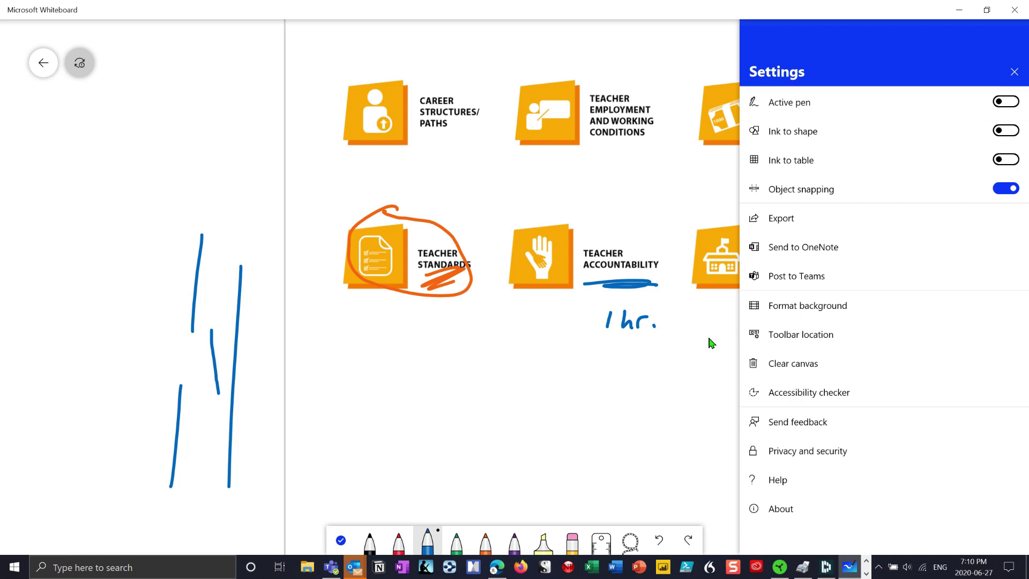
click(692, 381)
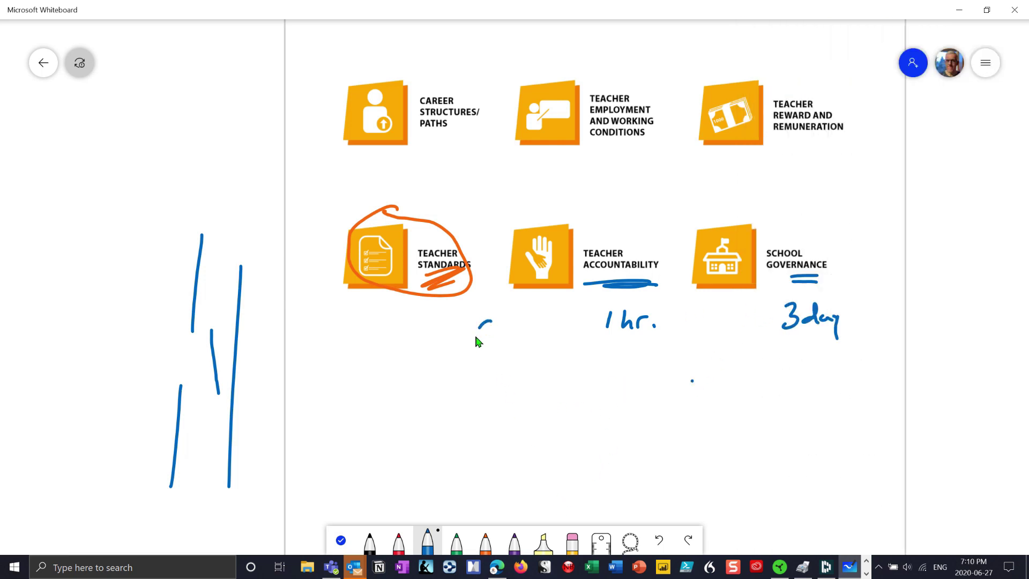
drag(476, 336, 493, 324)
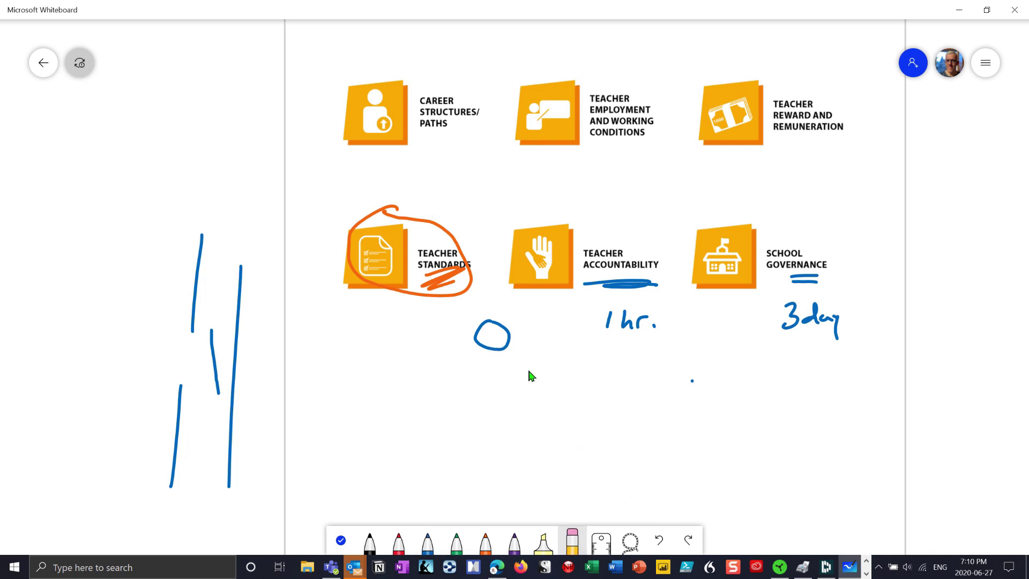
Step: Erase the hand-drawn circle and turn on Ink to shape in board settings
mouse_move(512, 335)
mouse_down()
mouse_move(498, 349)
mouse_move(480, 343)
mouse_up()
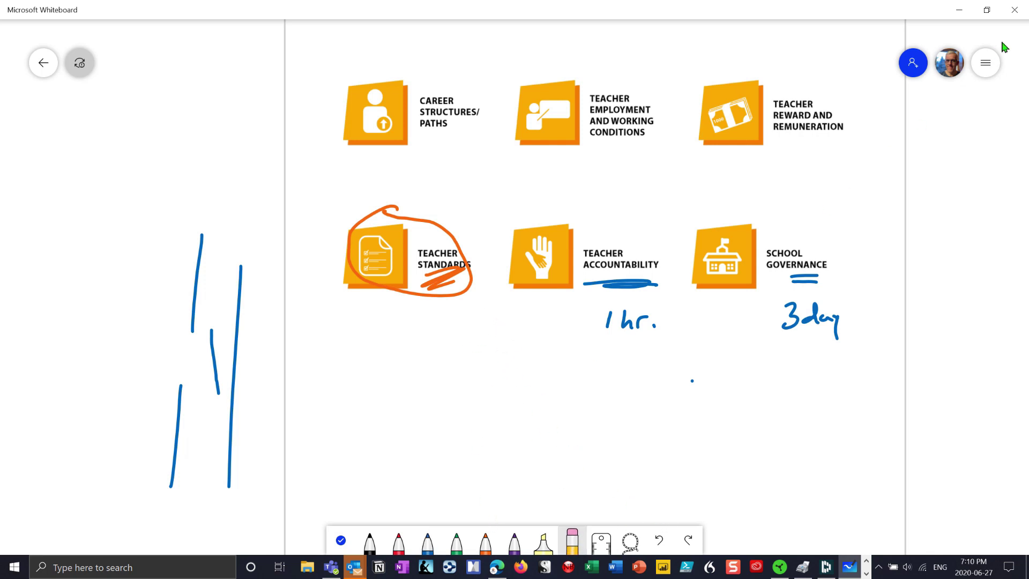
click(985, 63)
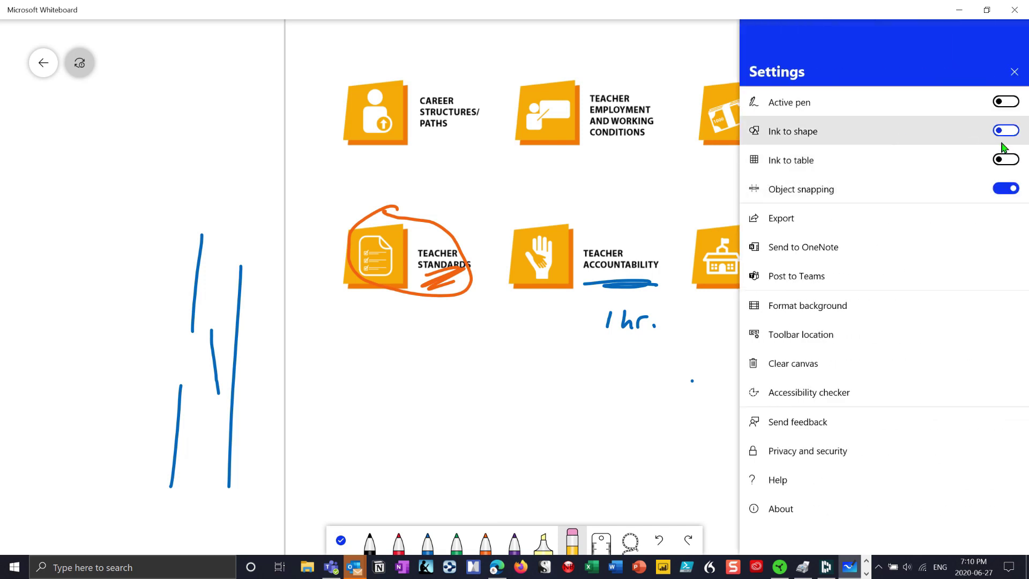
click(1005, 131)
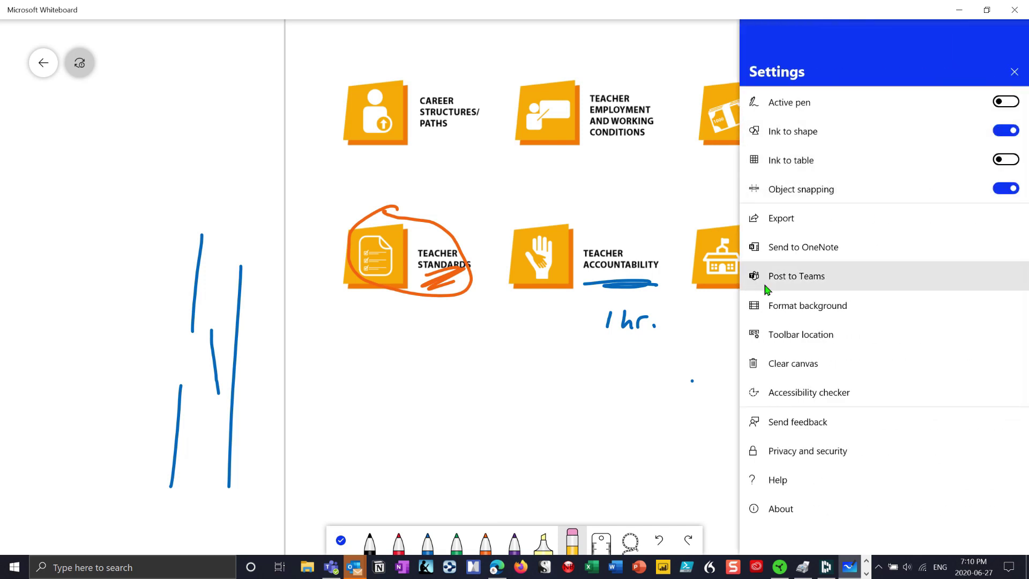
click(657, 387)
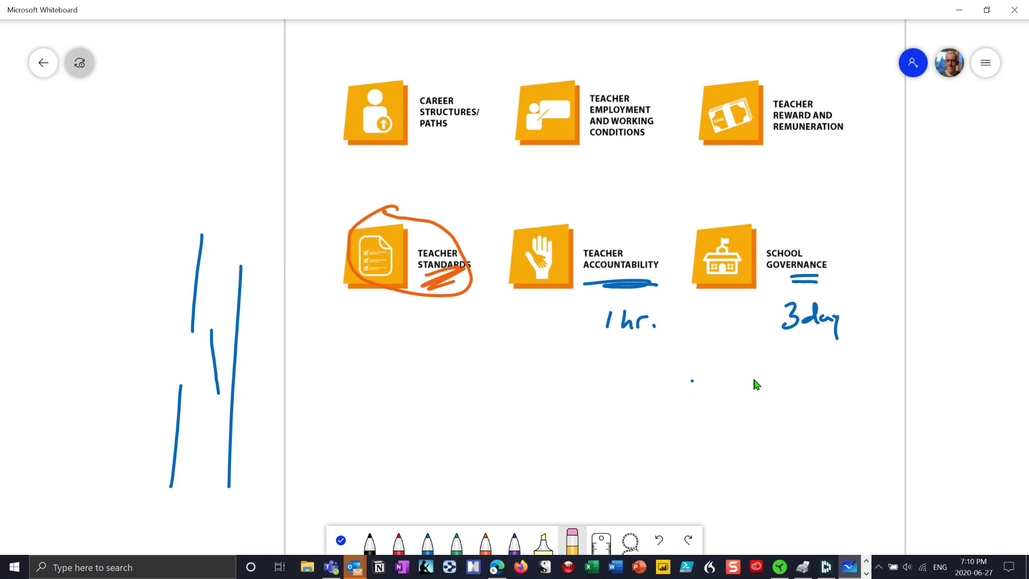
Step: Draw a blue circle that snaps to a smooth shape, then erase the left circle
click(428, 540)
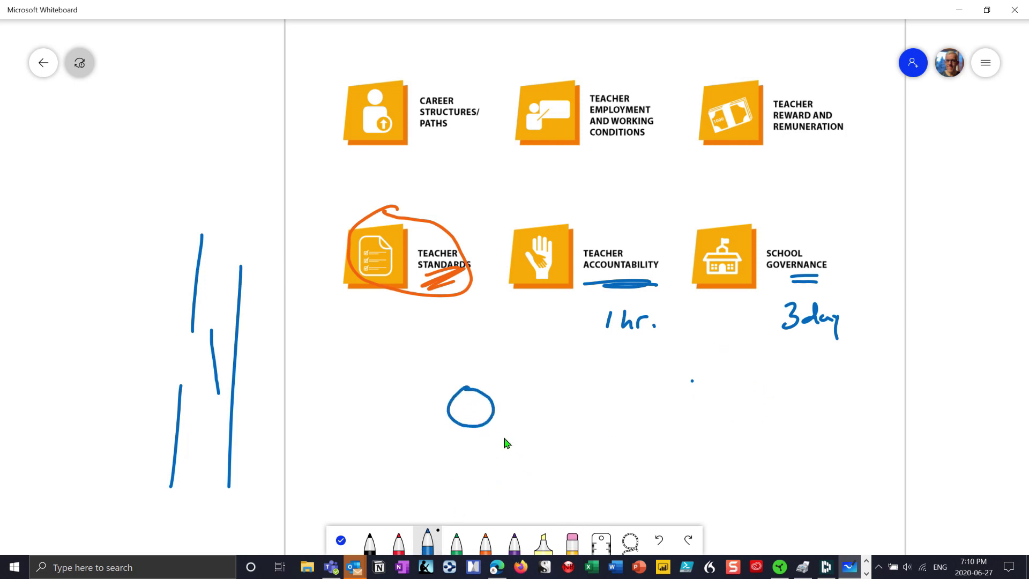
drag(570, 403, 572, 400)
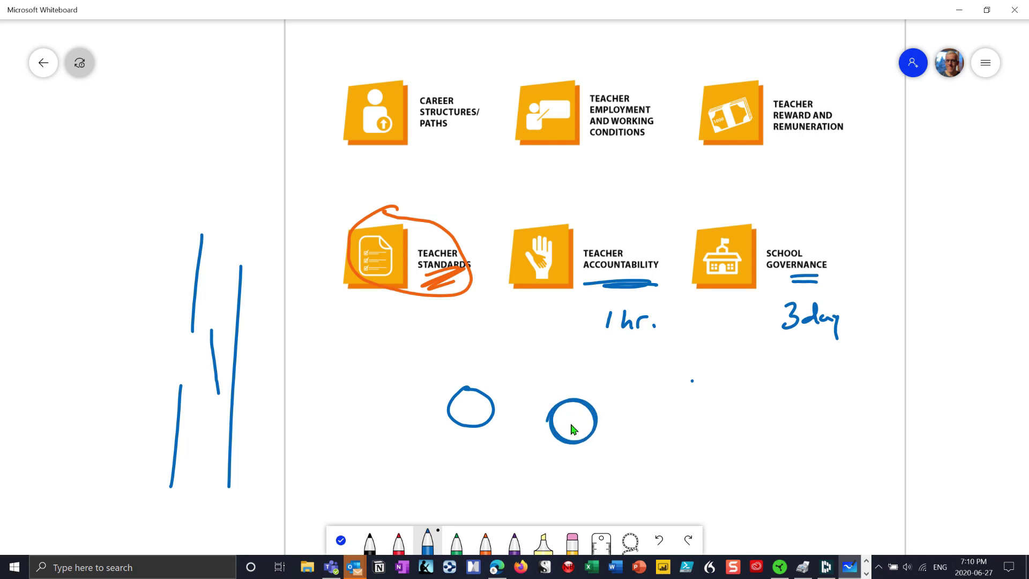
click(575, 544)
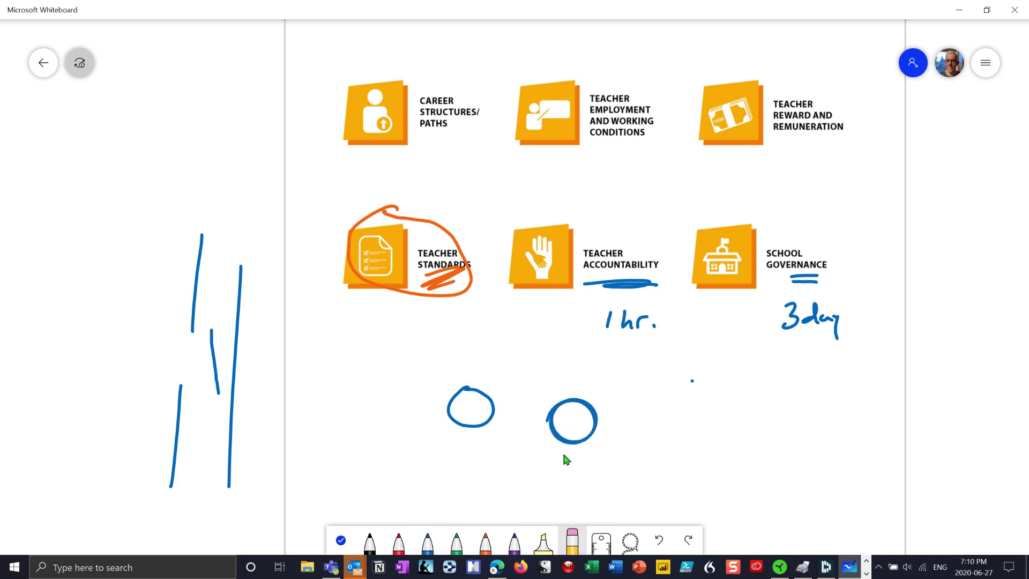
drag(496, 413, 432, 413)
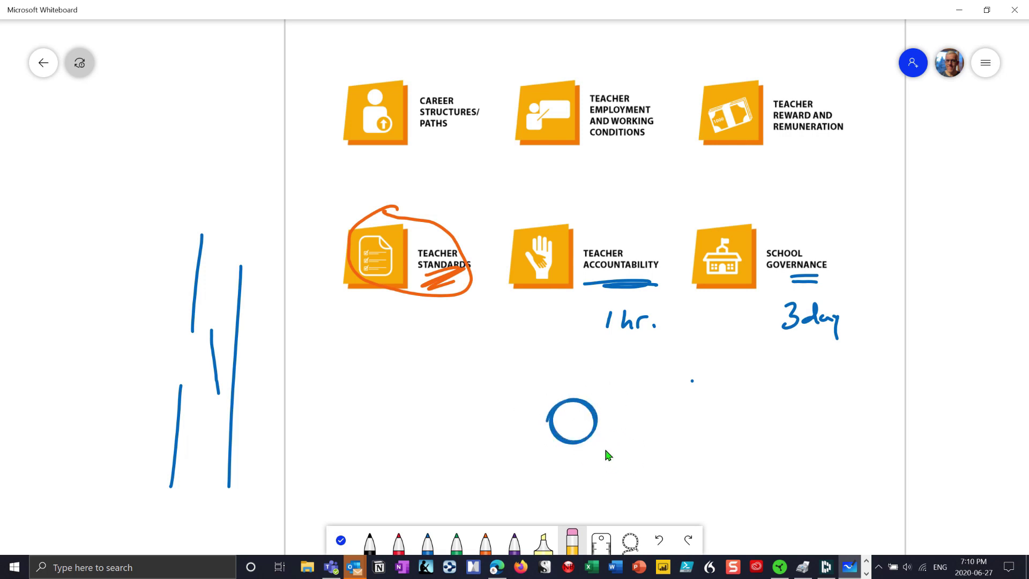
Step: Lasso-select the remaining blue circle and delete it
click(630, 542)
drag(524, 385, 631, 481)
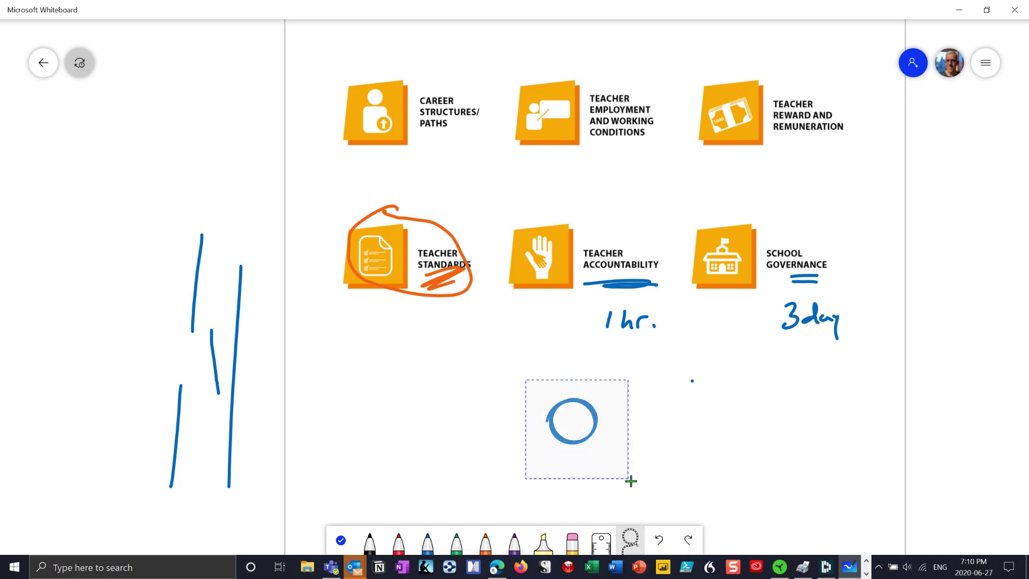
click(586, 361)
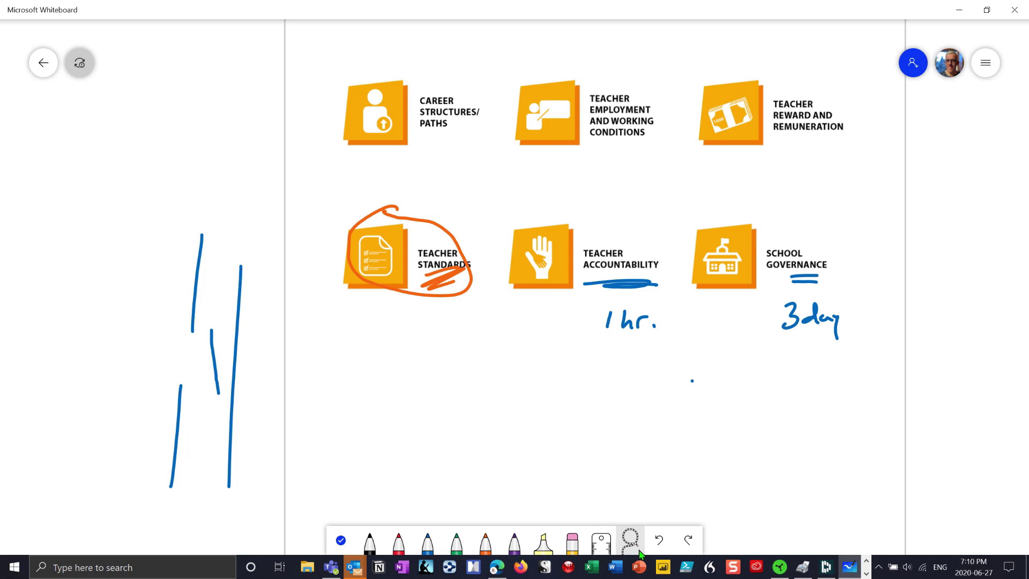
Step: Turn Ink to shape off, then erase the 1hr./3day notes and underlines
click(985, 62)
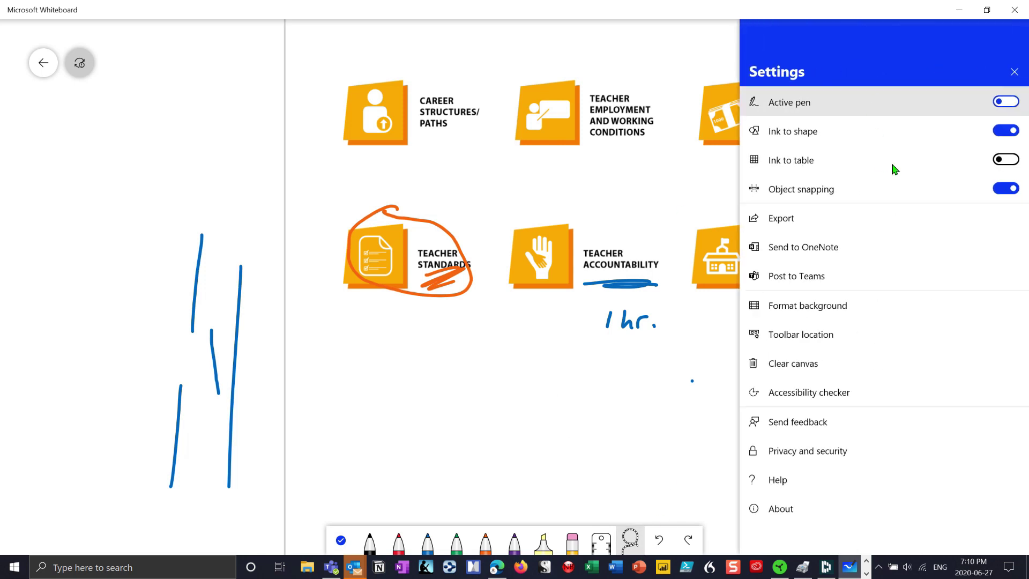
click(1000, 131)
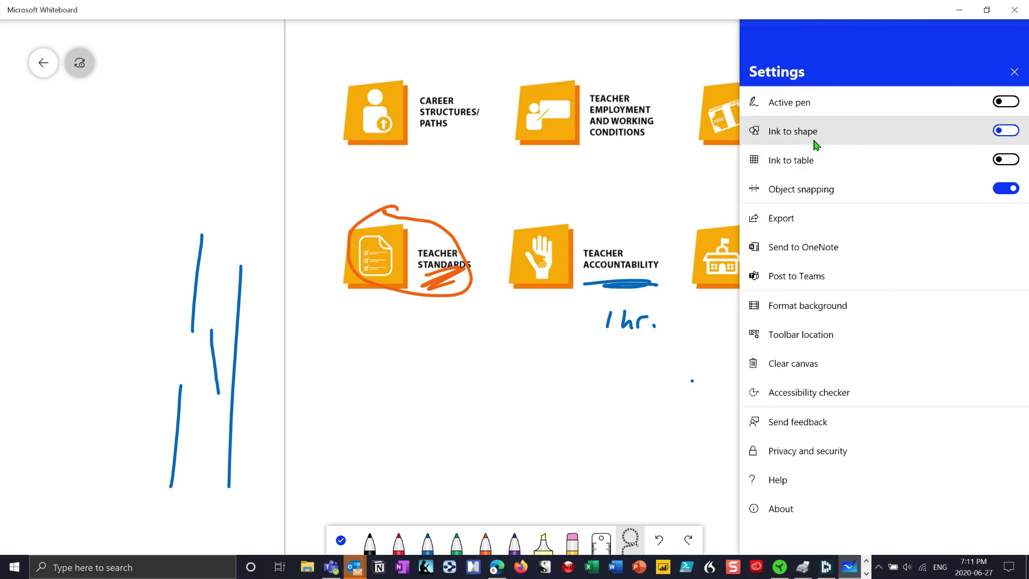
click(555, 407)
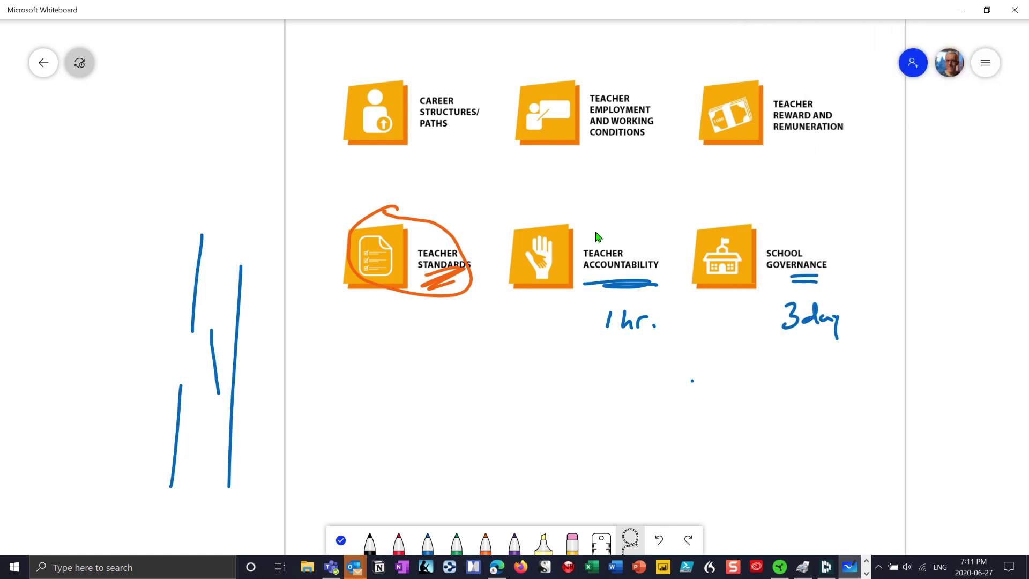
click(573, 543)
mouse_move(573, 353)
mouse_down()
mouse_move(567, 294)
mouse_move(747, 326)
mouse_move(862, 325)
mouse_move(404, 319)
mouse_move(392, 268)
mouse_move(453, 361)
mouse_up()
Step: In blue ink, circle Accountability and Governance and tick the Reward, Employment and Career Structures tiles
click(428, 542)
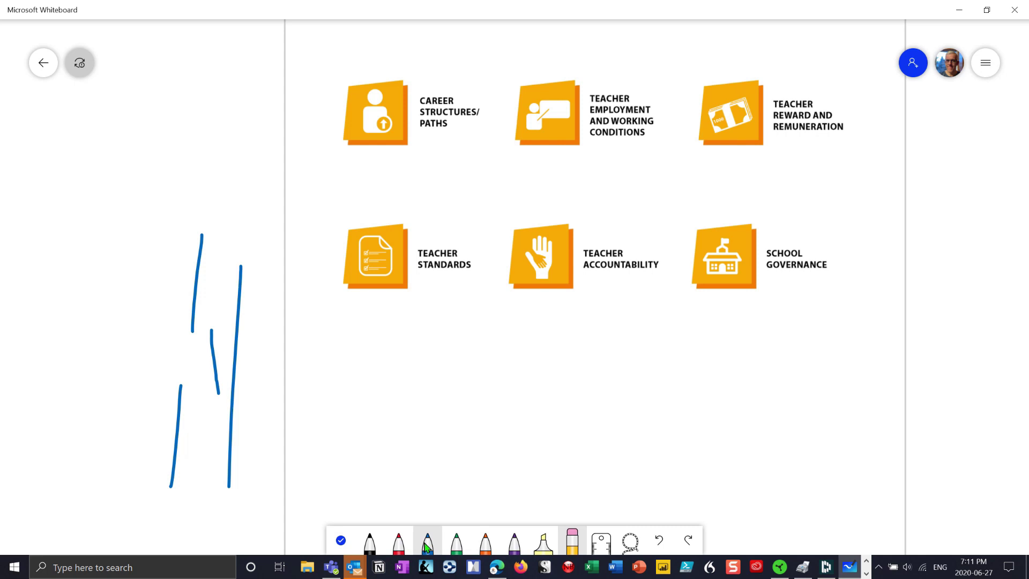
drag(581, 206, 622, 211)
drag(751, 234, 752, 231)
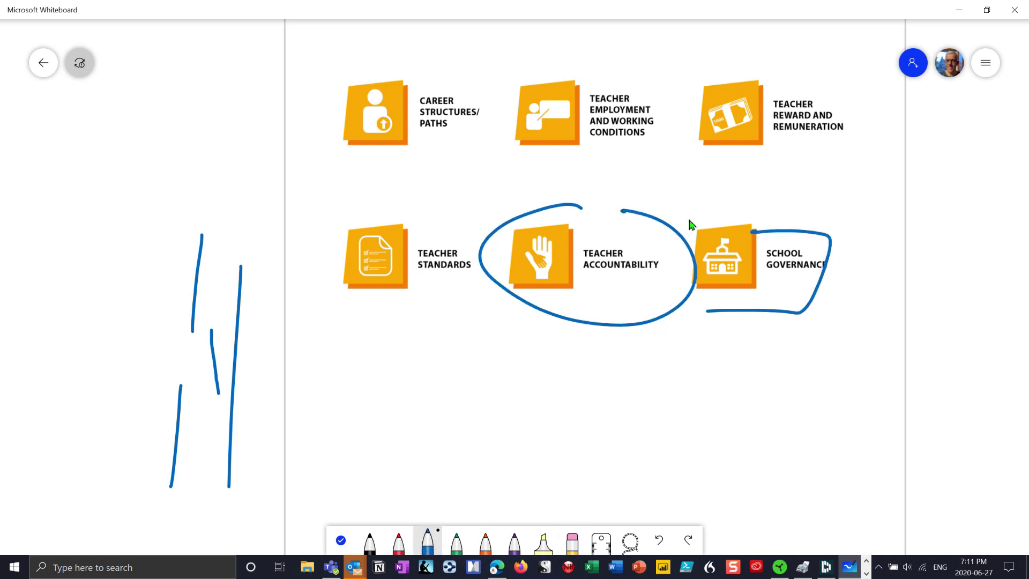
mouse_move(834, 55)
mouse_down()
mouse_move(812, 88)
mouse_move(803, 73)
mouse_up()
mouse_move(481, 192)
mouse_down()
mouse_move(547, 156)
mouse_move(532, 162)
mouse_up()
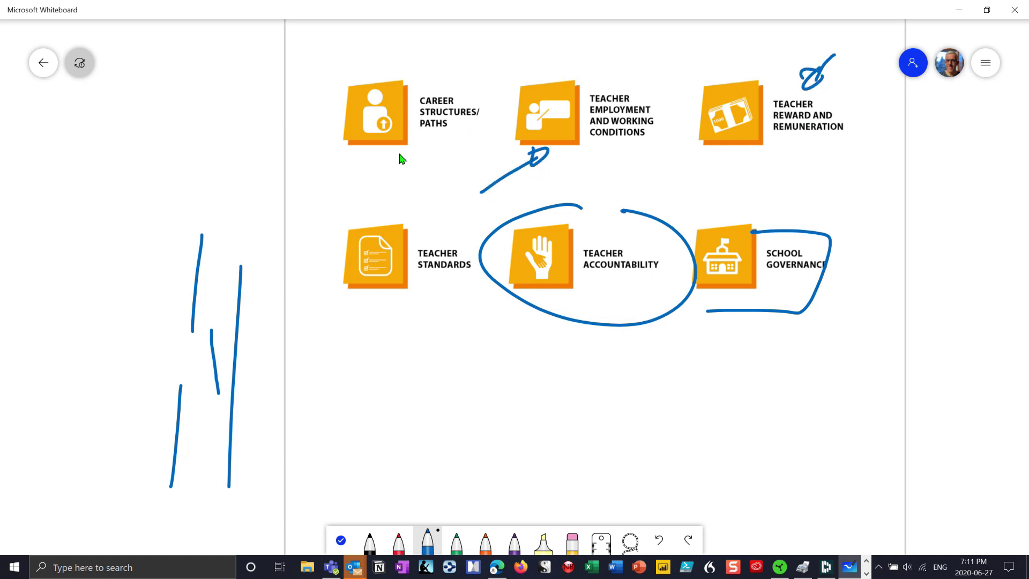
mouse_move(366, 195)
mouse_down()
mouse_move(421, 144)
mouse_move(413, 152)
mouse_up()
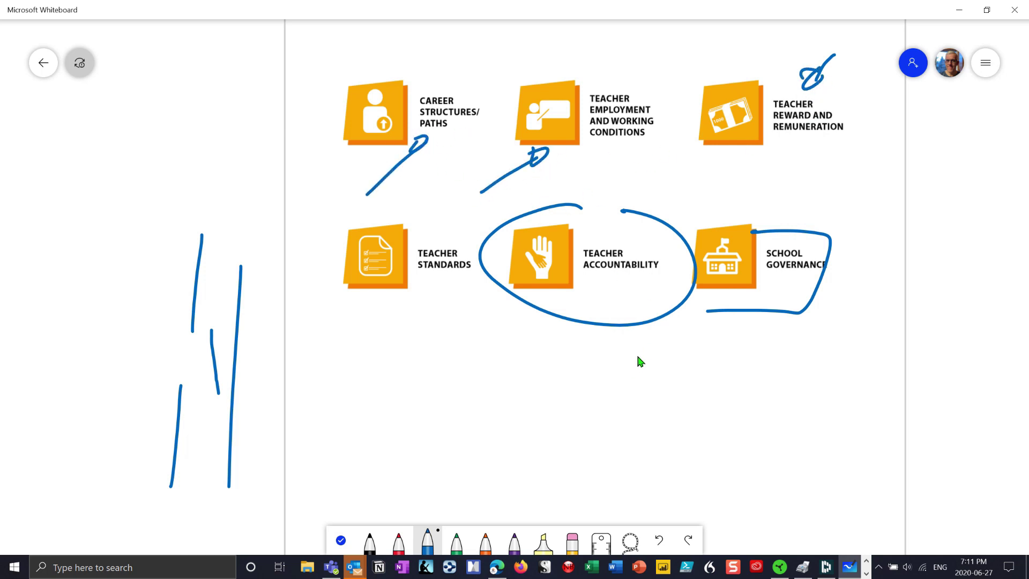
click(341, 541)
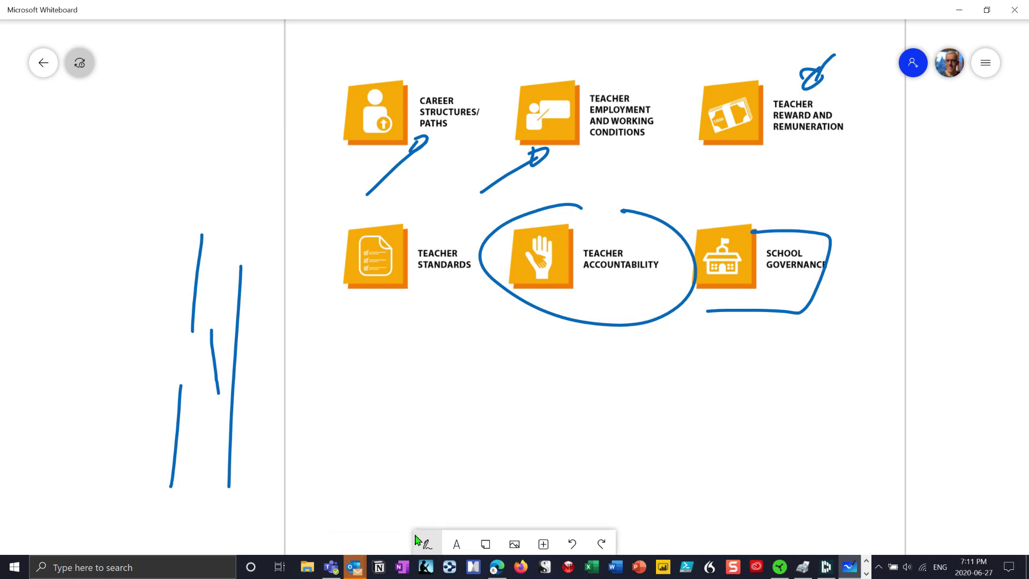
Step: Reposition the page and circle Teacher Recruitment and Retention and Teacher Education with the red pen
mouse_move(473, 484)
mouse_down()
mouse_move(472, 397)
mouse_move(462, 393)
mouse_move(451, 521)
mouse_move(445, 513)
mouse_up()
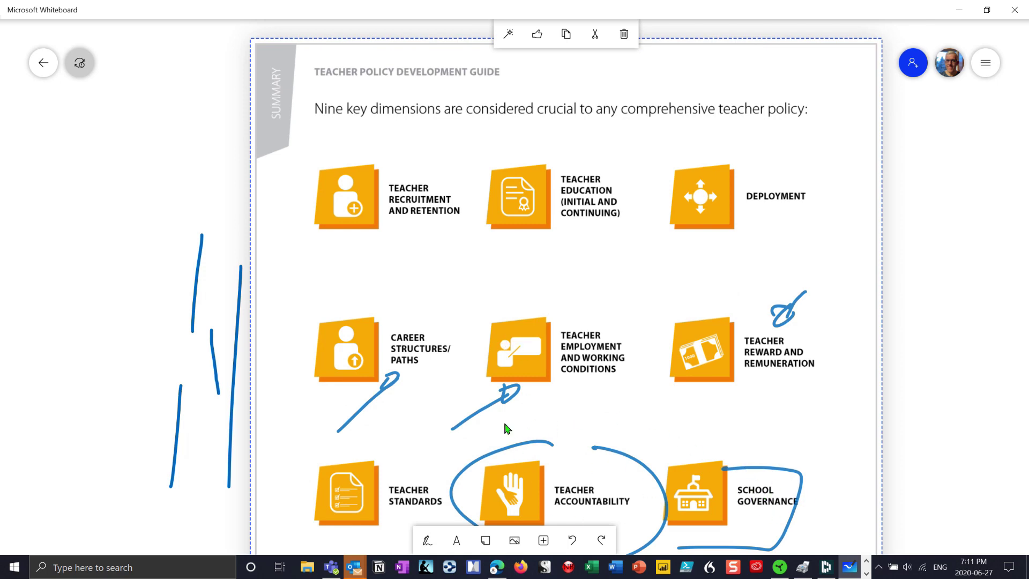
click(427, 540)
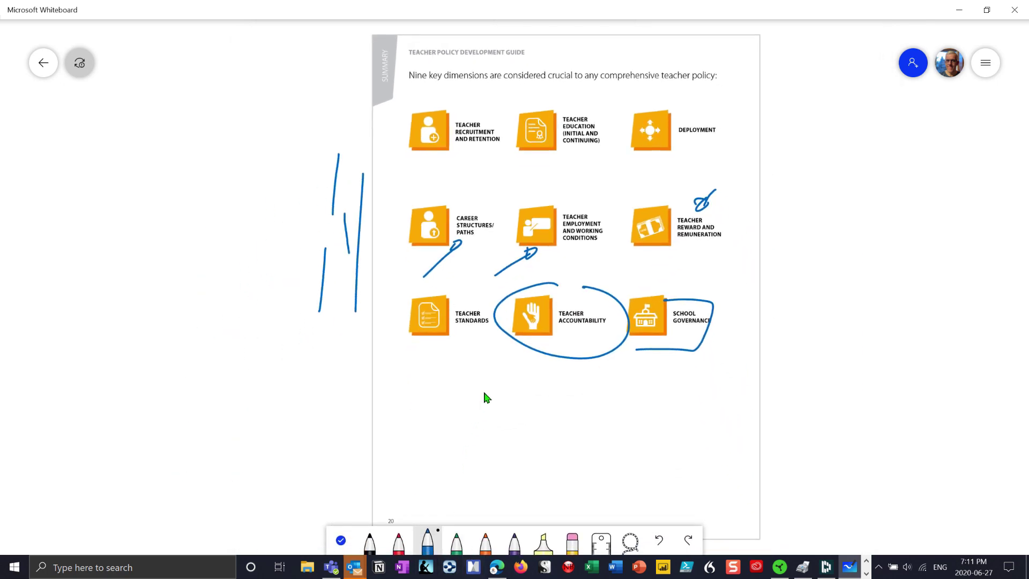
click(398, 540)
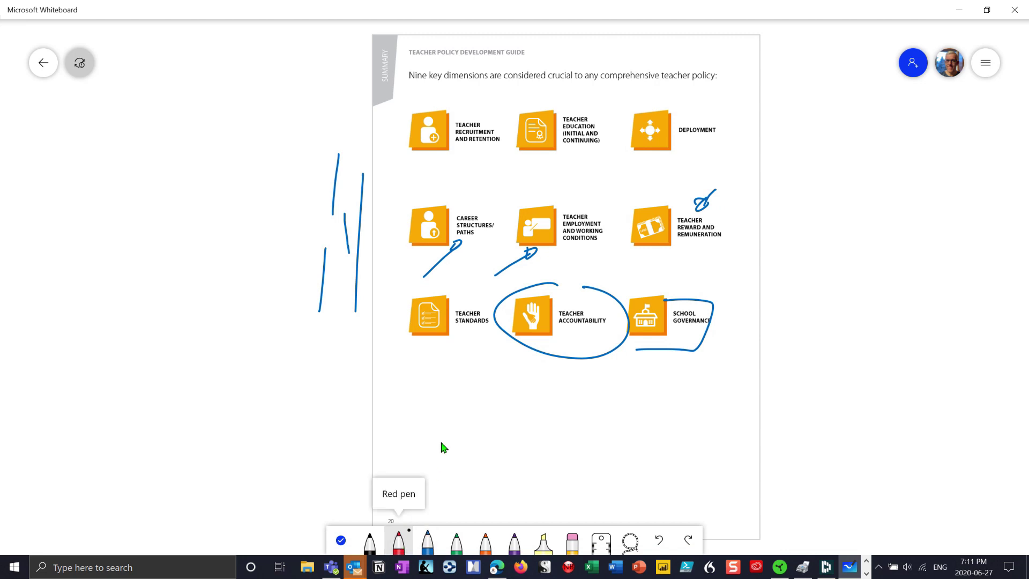
drag(446, 95, 478, 102)
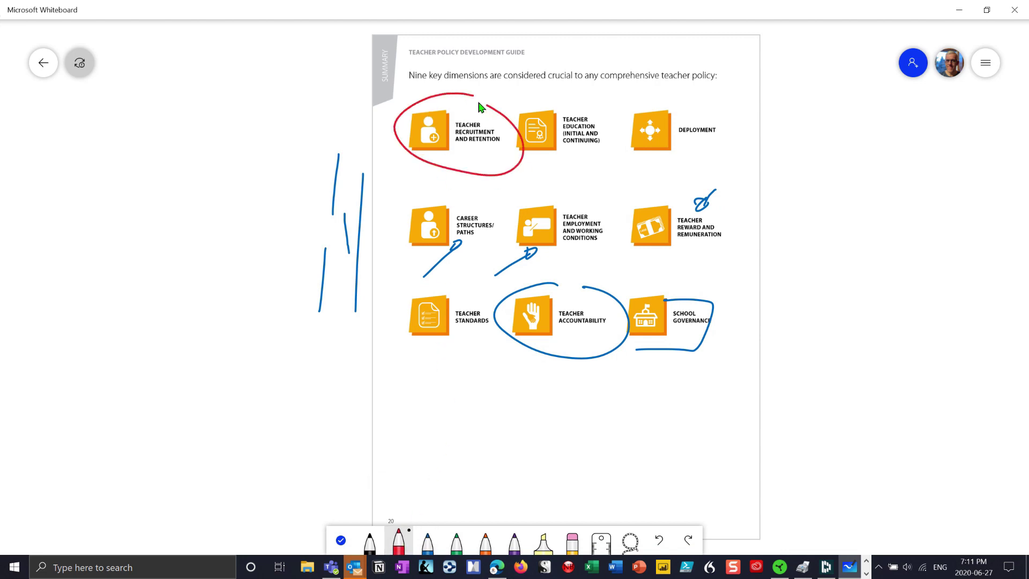
mouse_move(560, 113)
mouse_down()
mouse_move(613, 111)
mouse_move(545, 100)
mouse_up()
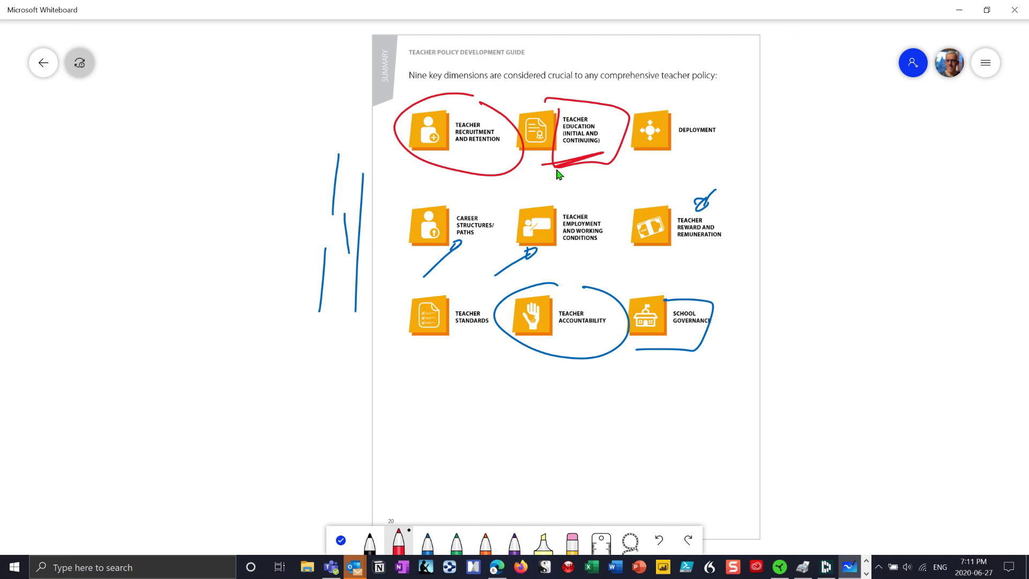
scroll(546, 134, up, 3)
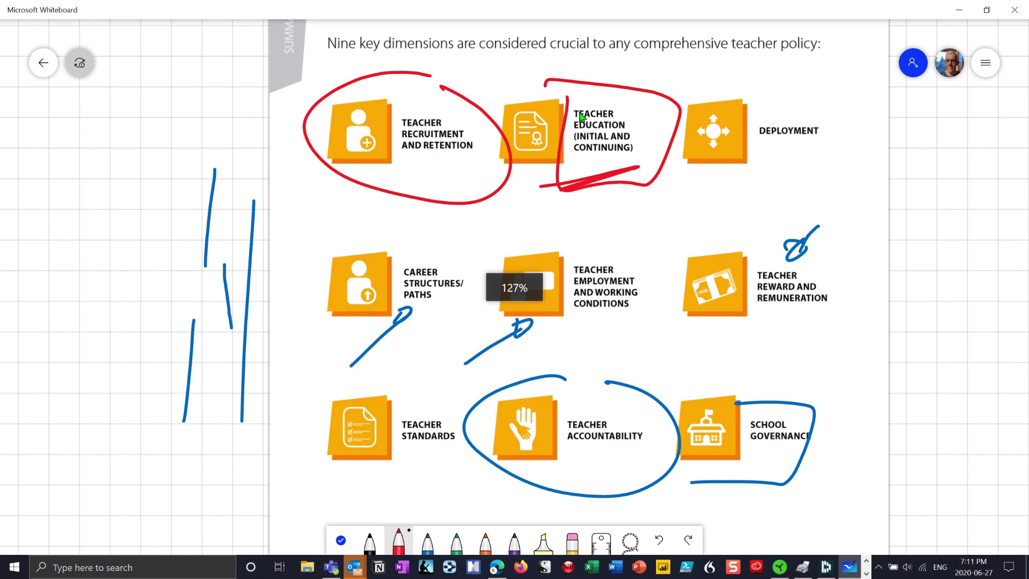
scroll(586, 117, down, 5)
scroll(586, 117, up, 6)
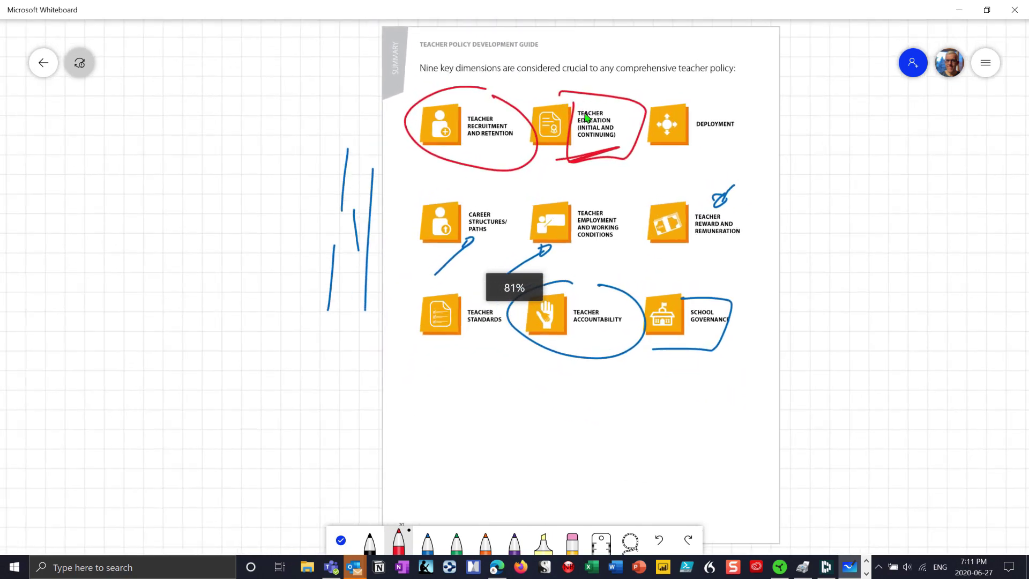
scroll(586, 117, up, 3)
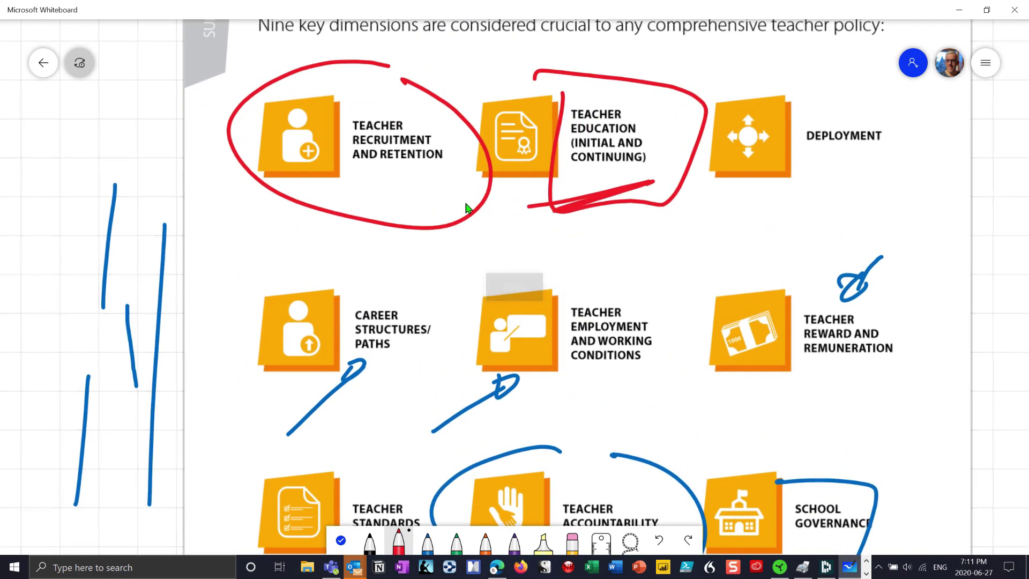
scroll(509, 283, down, 6)
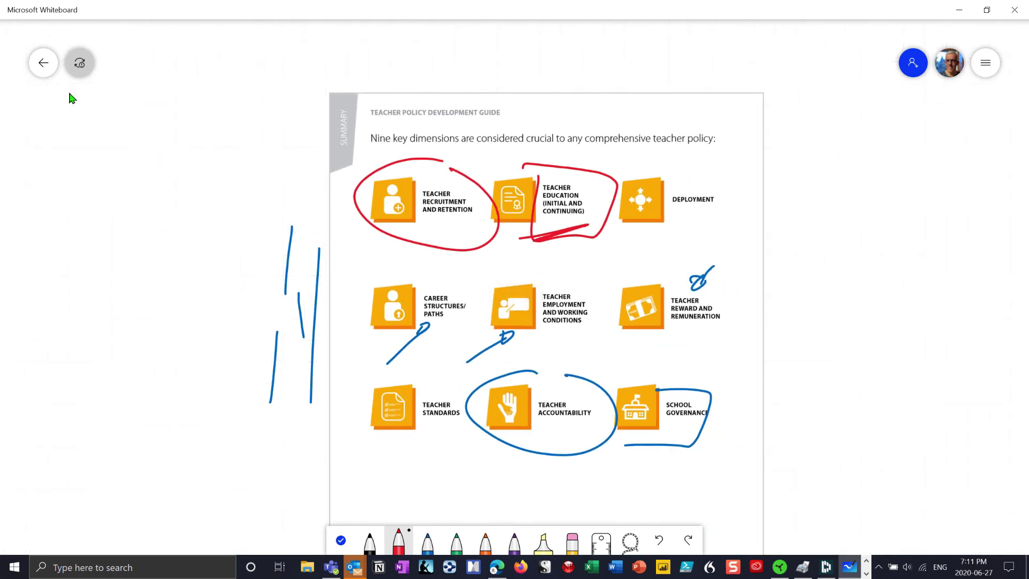
Step: Create a new blank whiteboard and open 235272eng.pdf for insertion
click(43, 62)
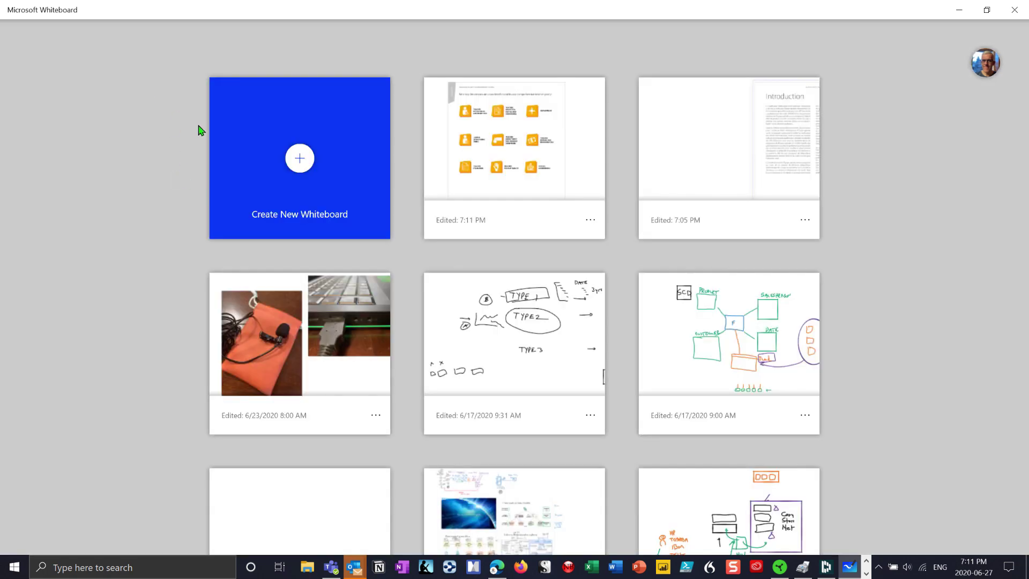
click(300, 158)
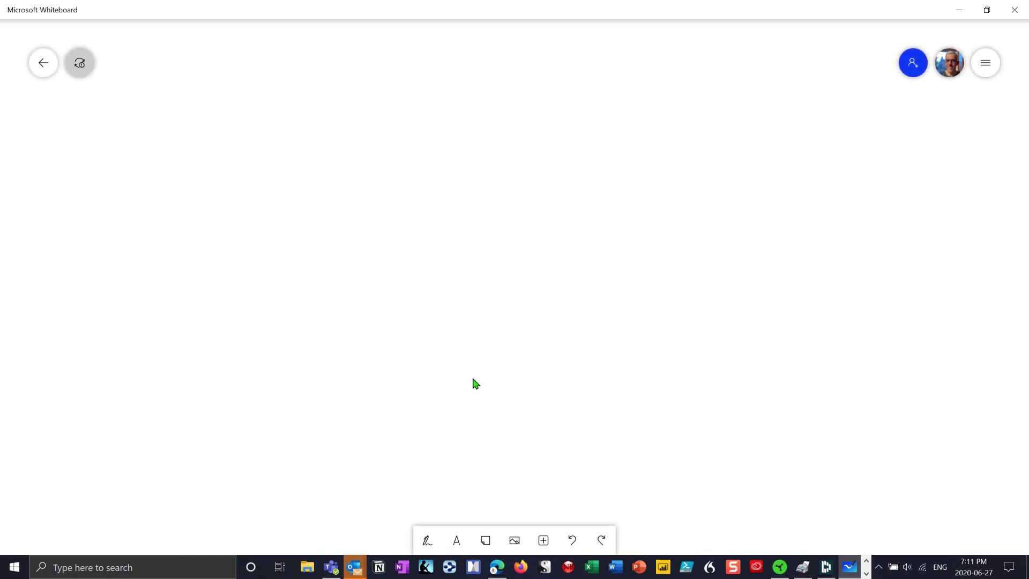
click(543, 541)
click(564, 453)
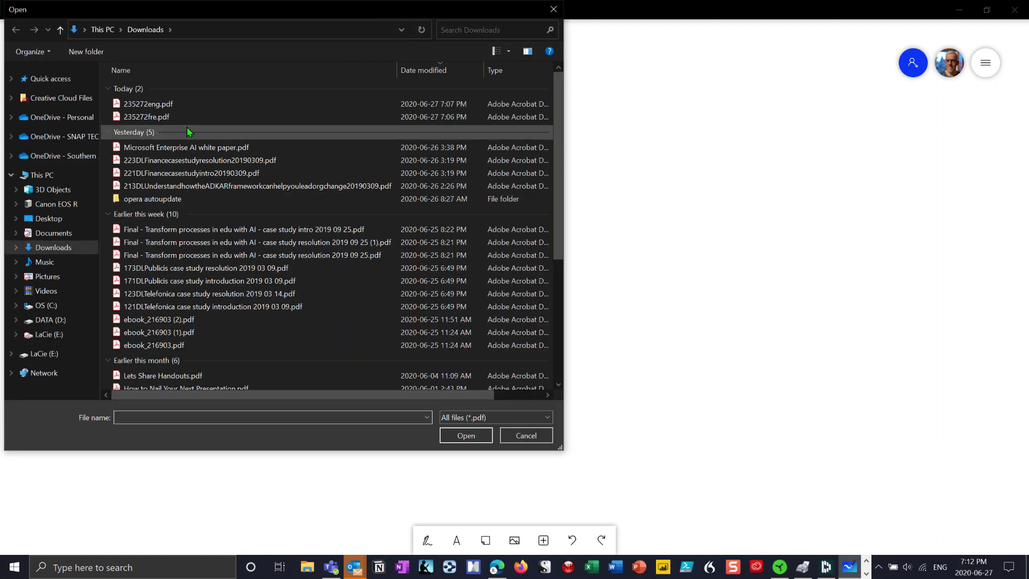
double_click(147, 104)
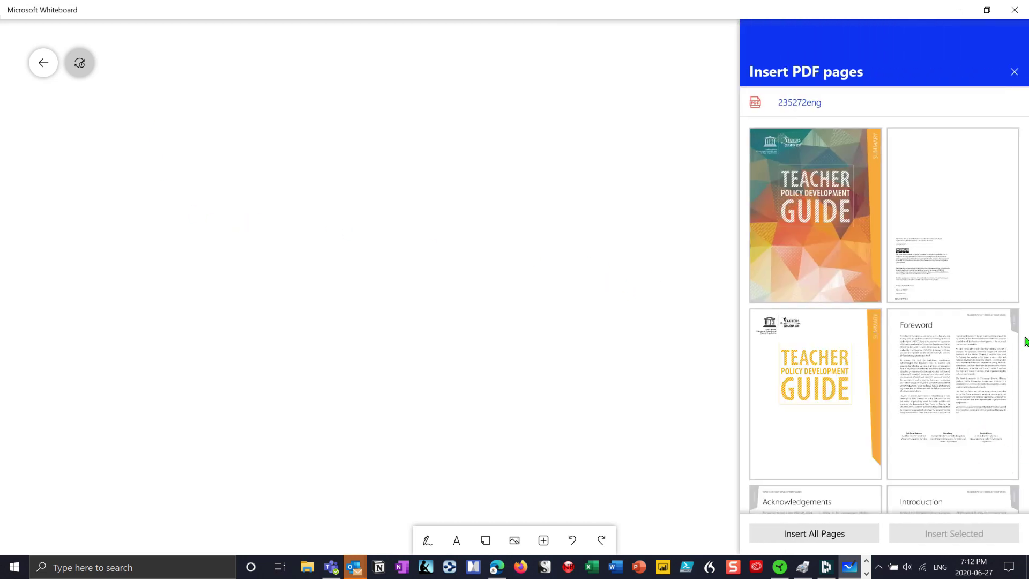
Step: Insert the guide's page 20, the nine key dimensions, onto the empty board
scroll(953, 365, down, 6)
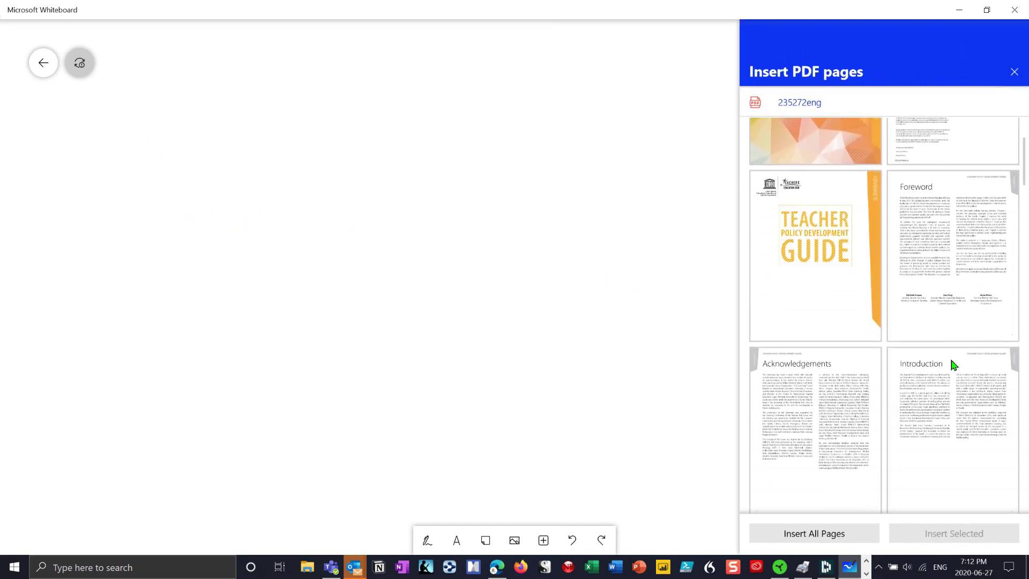
scroll(953, 365, down, 6)
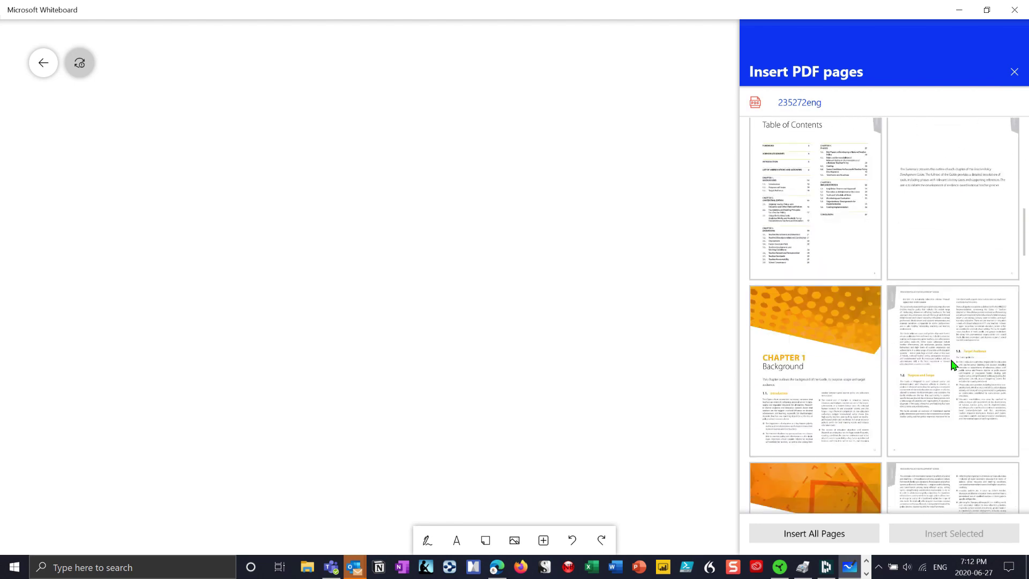
scroll(953, 365, down, 3)
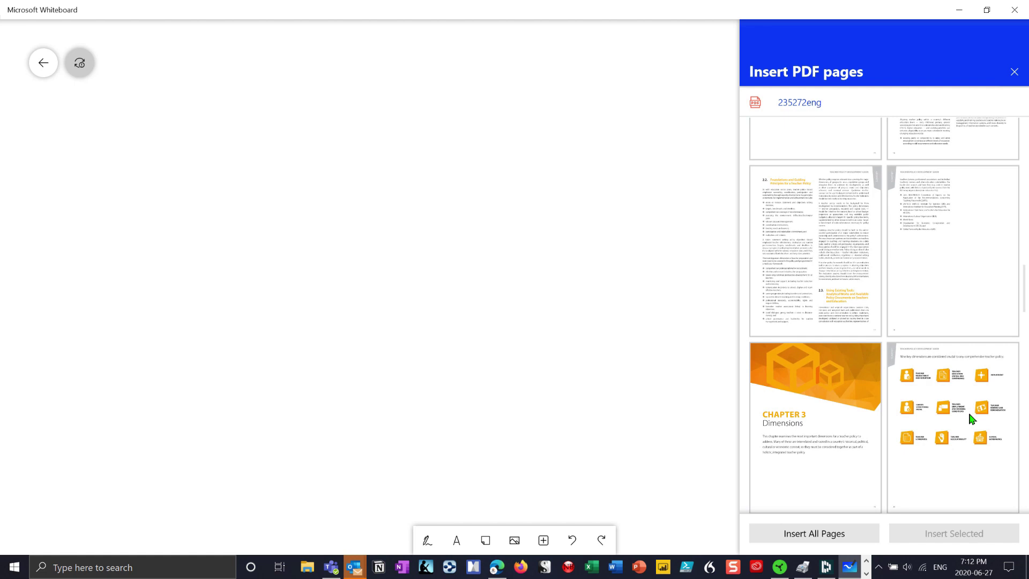
click(962, 414)
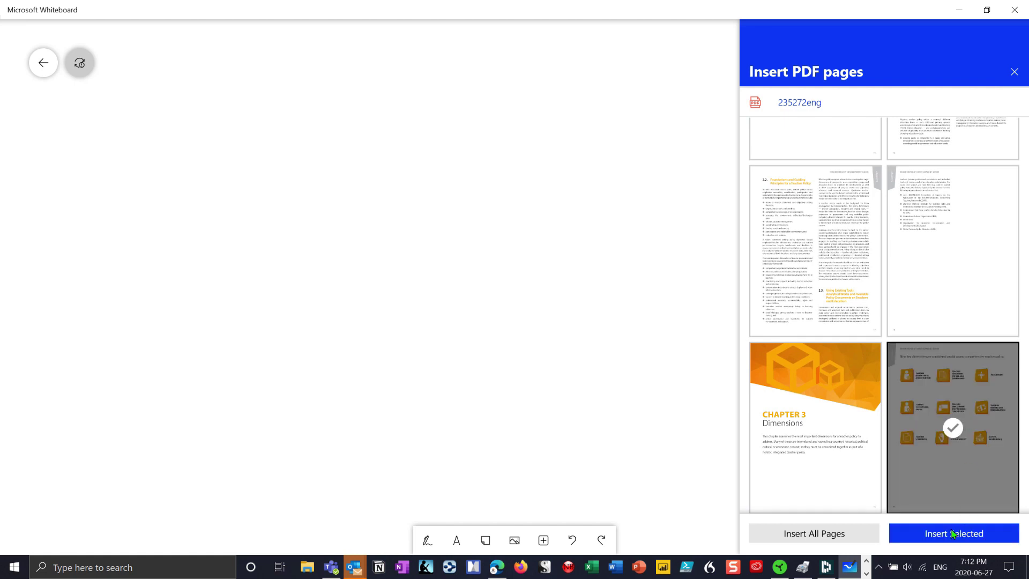
click(954, 533)
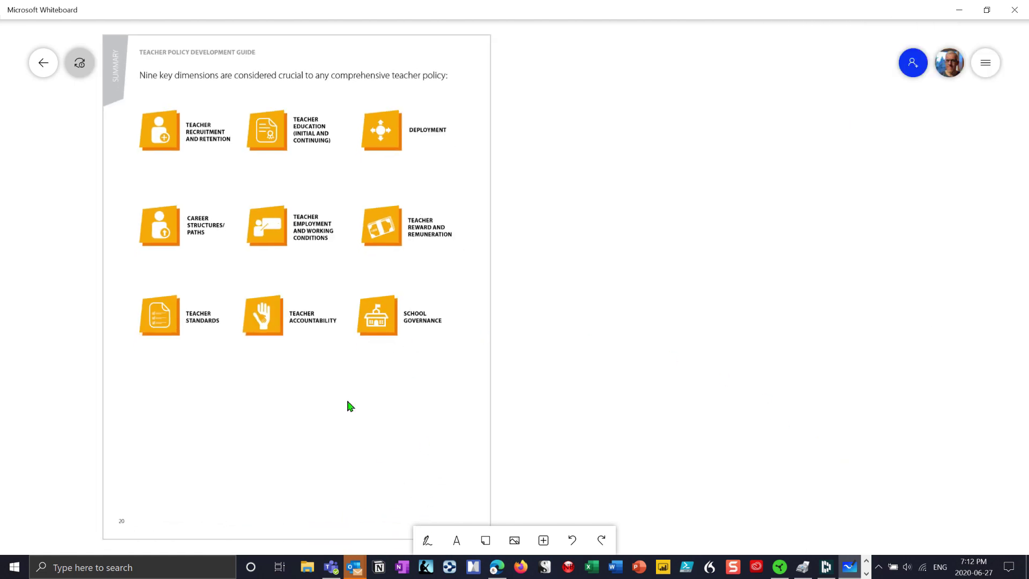